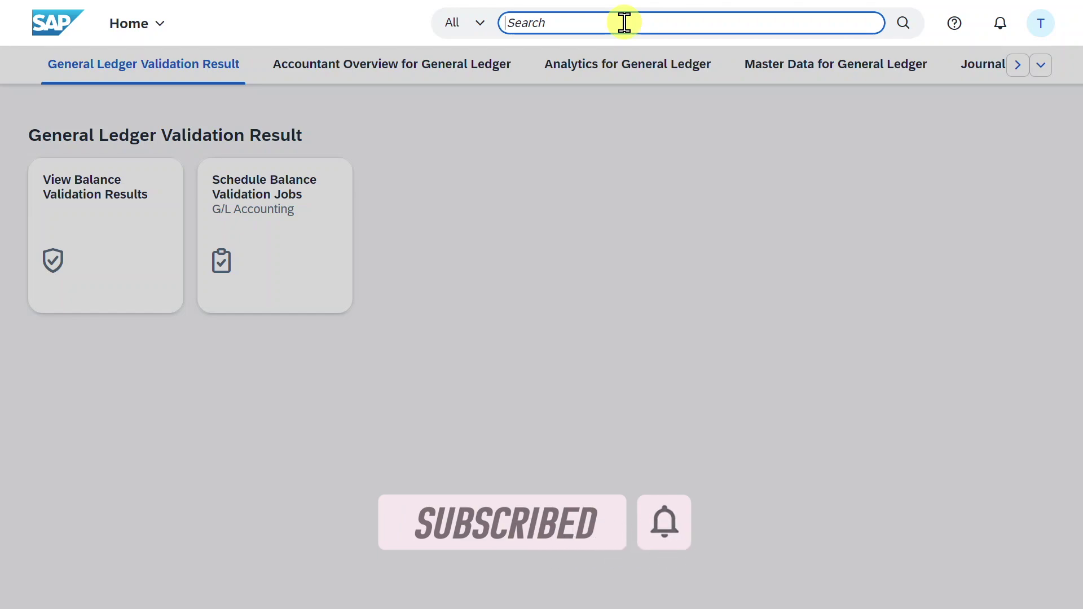
Step: Search the launchpad for 'manage journal entries' and open the app's new version
text(manage jo)
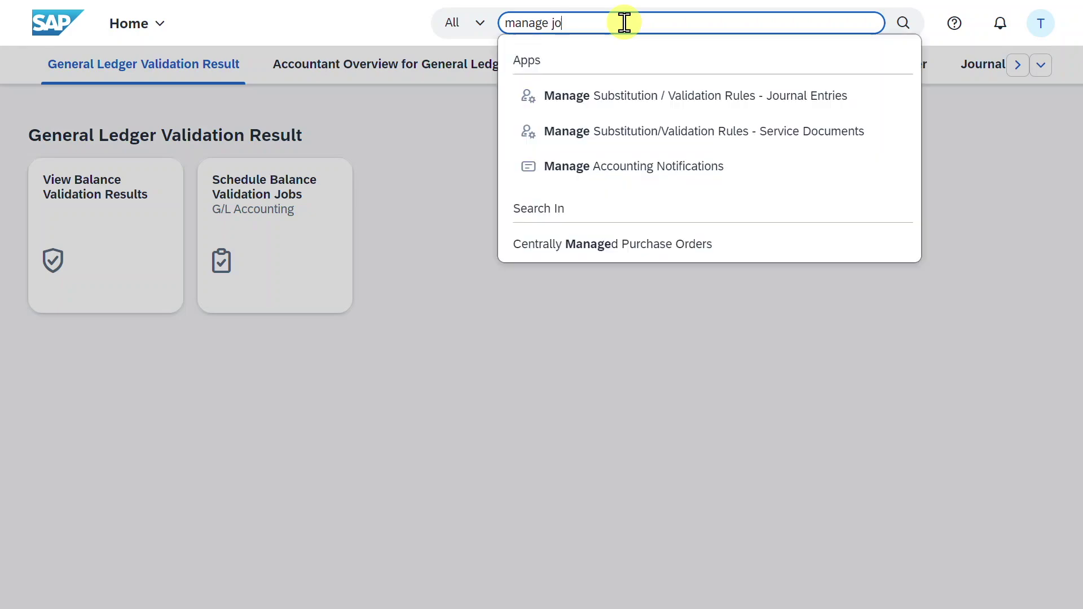
text(urnal entries)
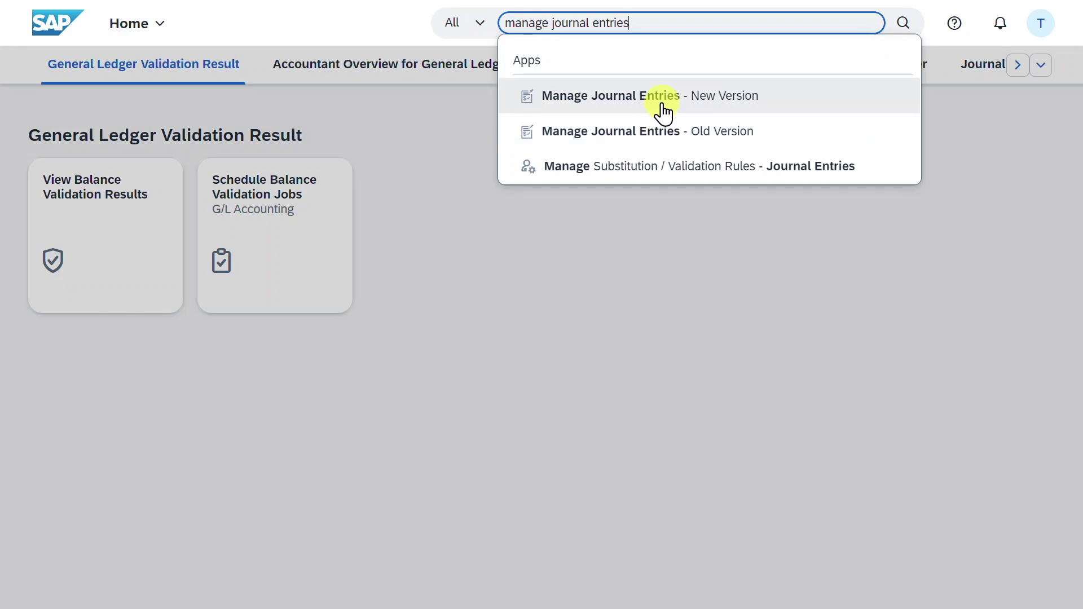
click(657, 107)
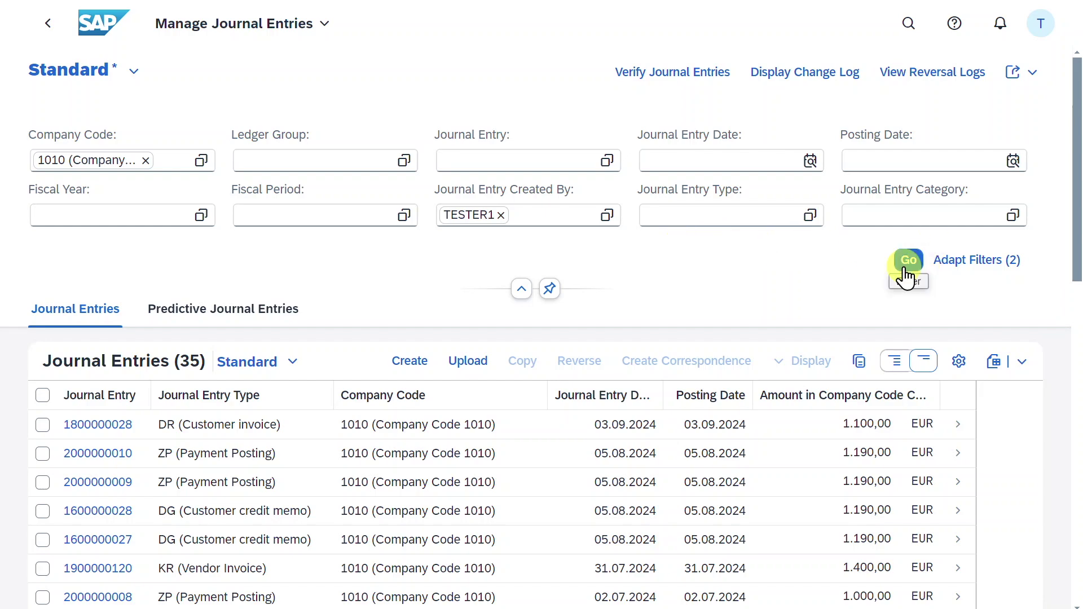
click(75, 305)
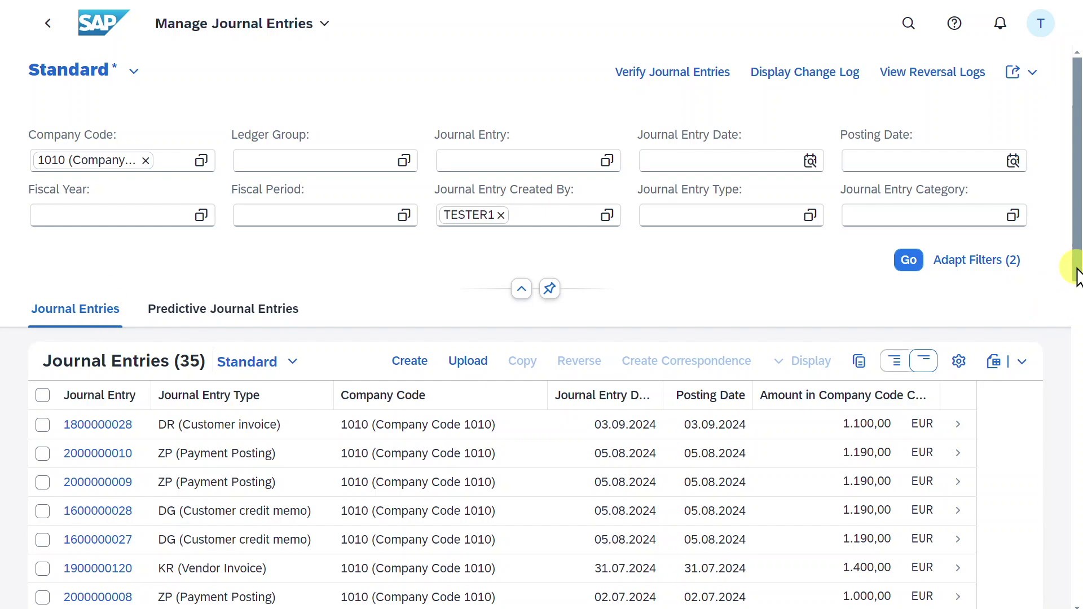
drag(1077, 269, 1078, 331)
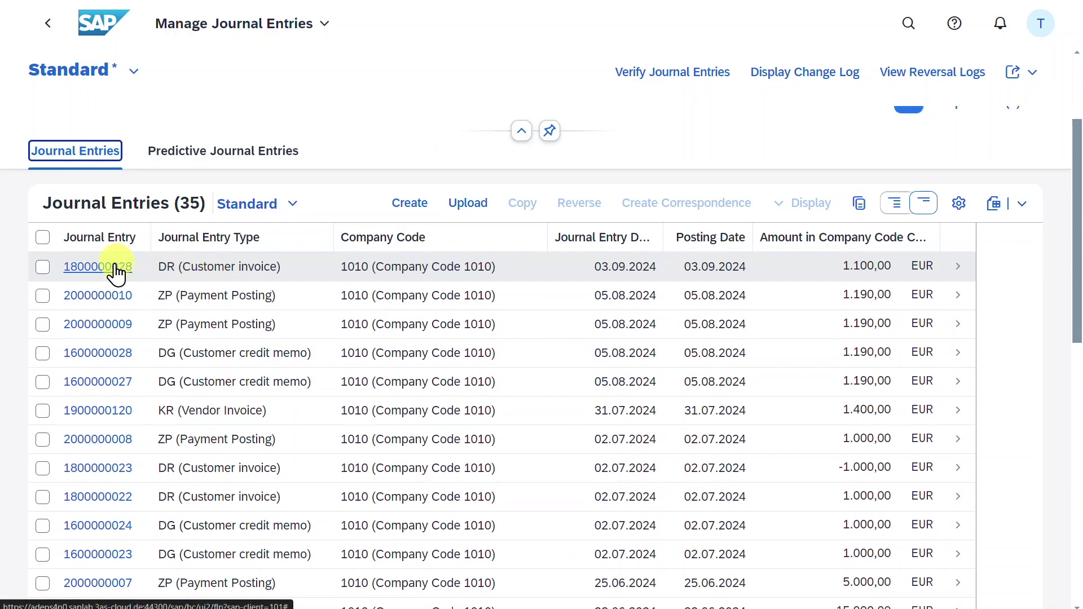
click(117, 276)
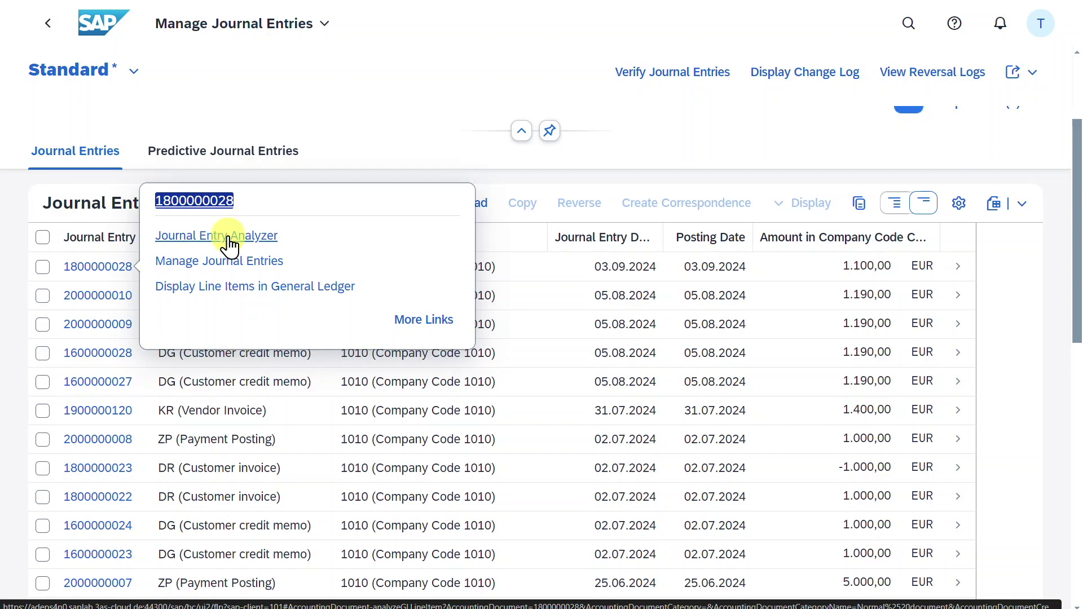
click(563, 181)
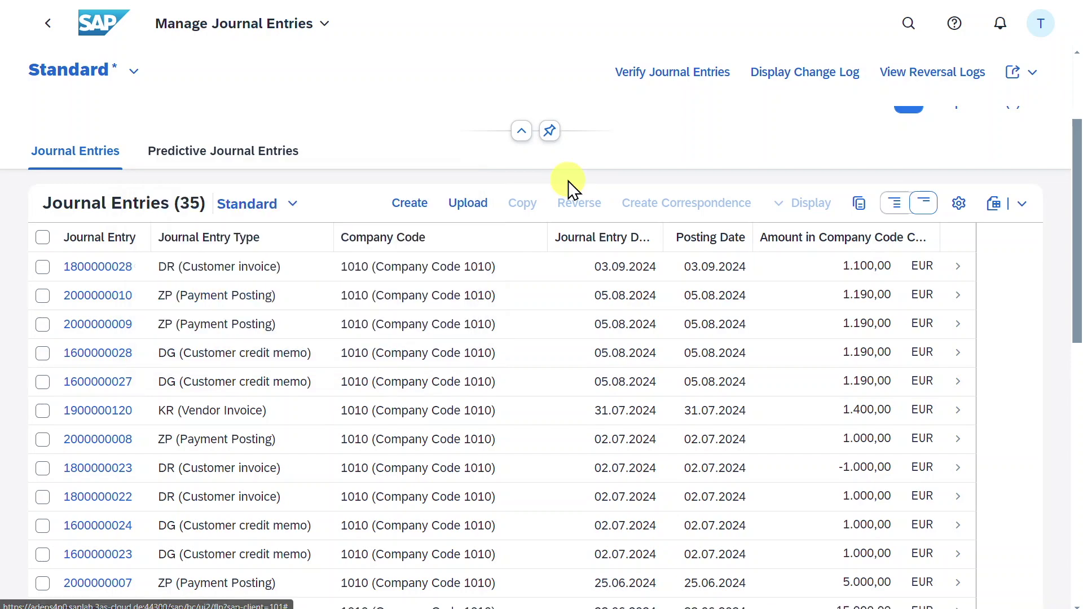
click(957, 271)
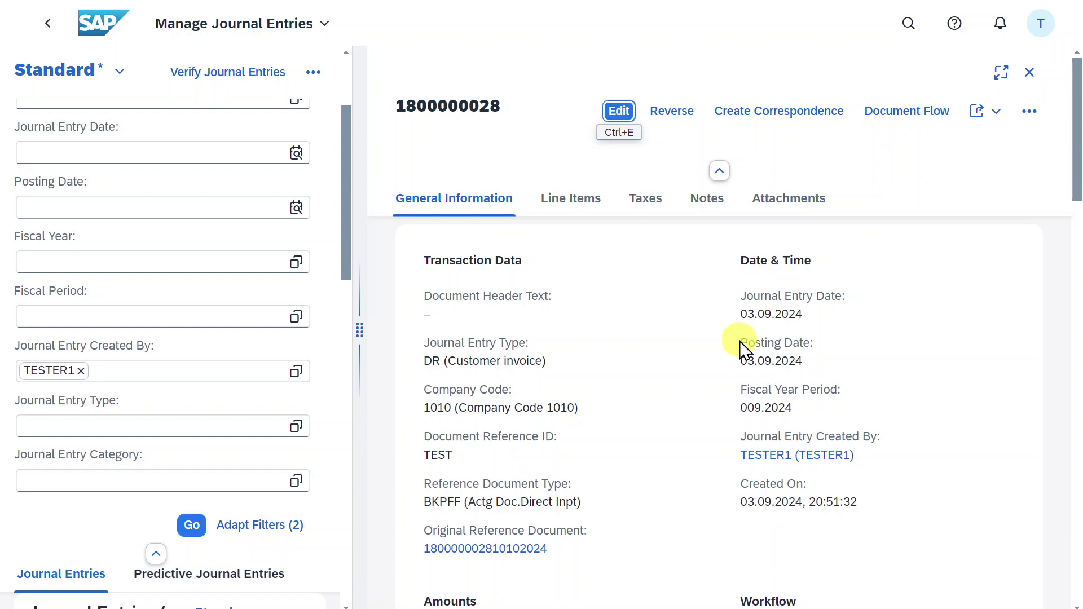
drag(739, 341, 834, 345)
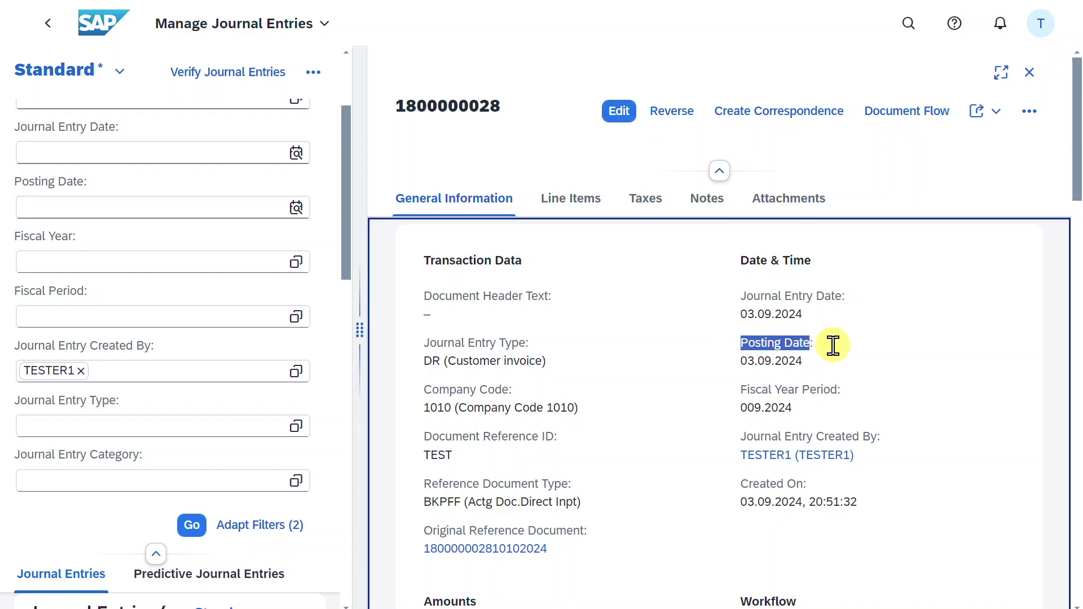
click(833, 345)
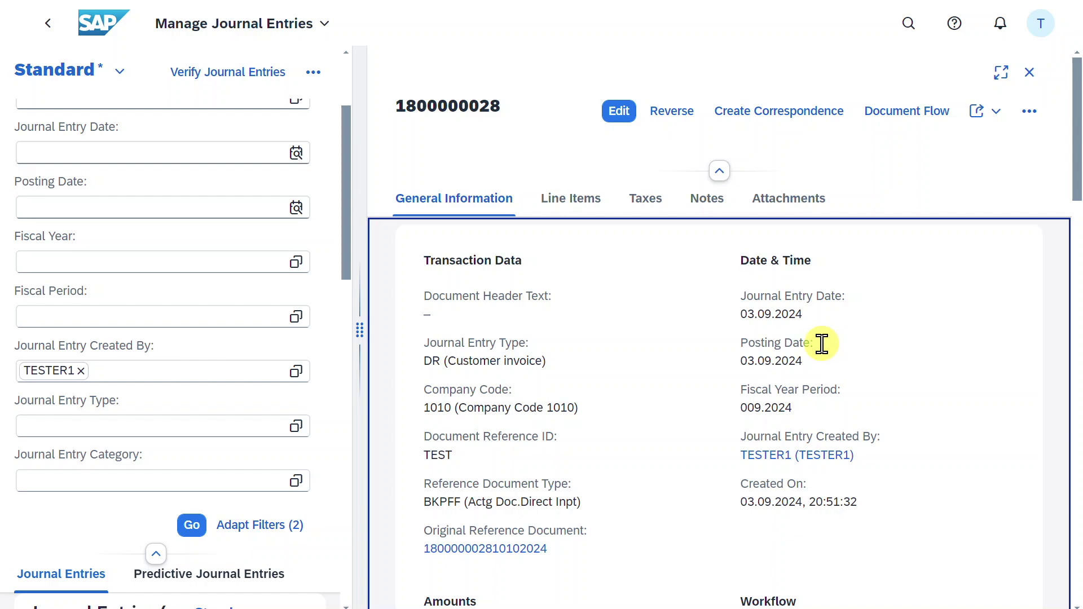
click(576, 208)
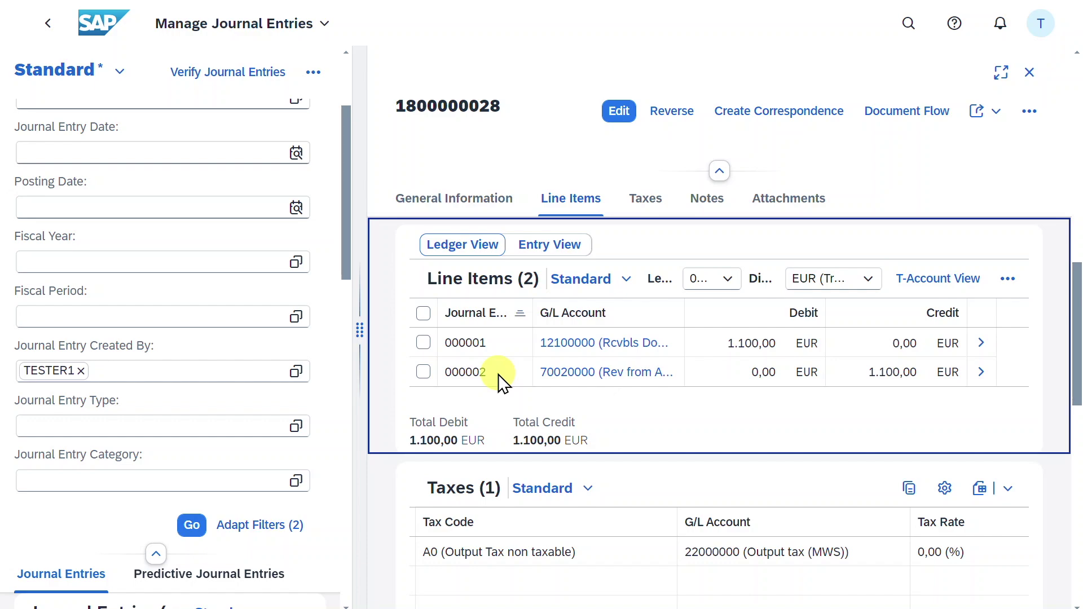
click(544, 249)
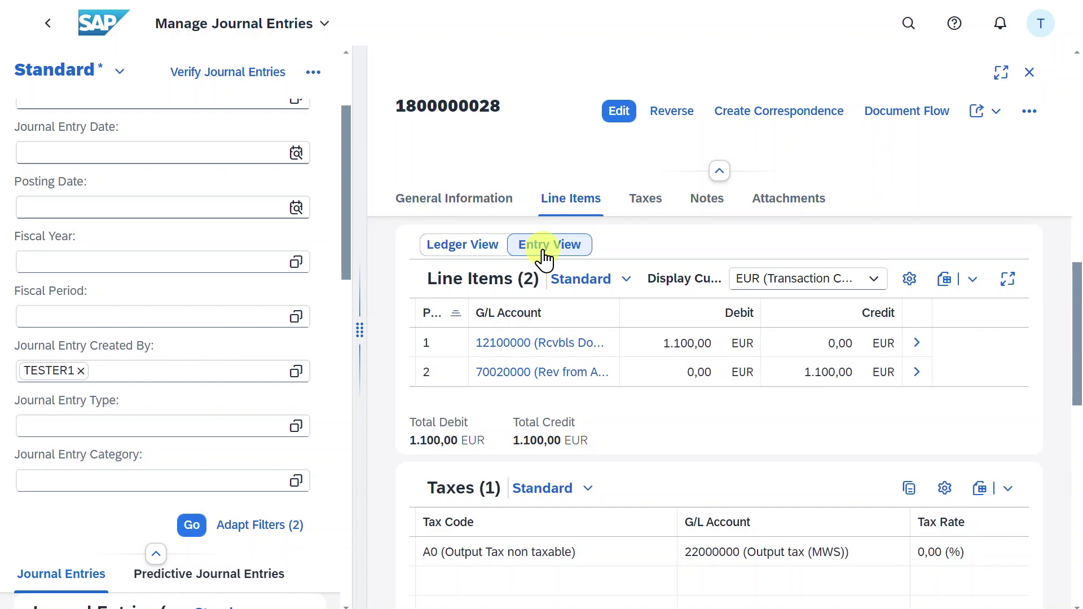
click(485, 249)
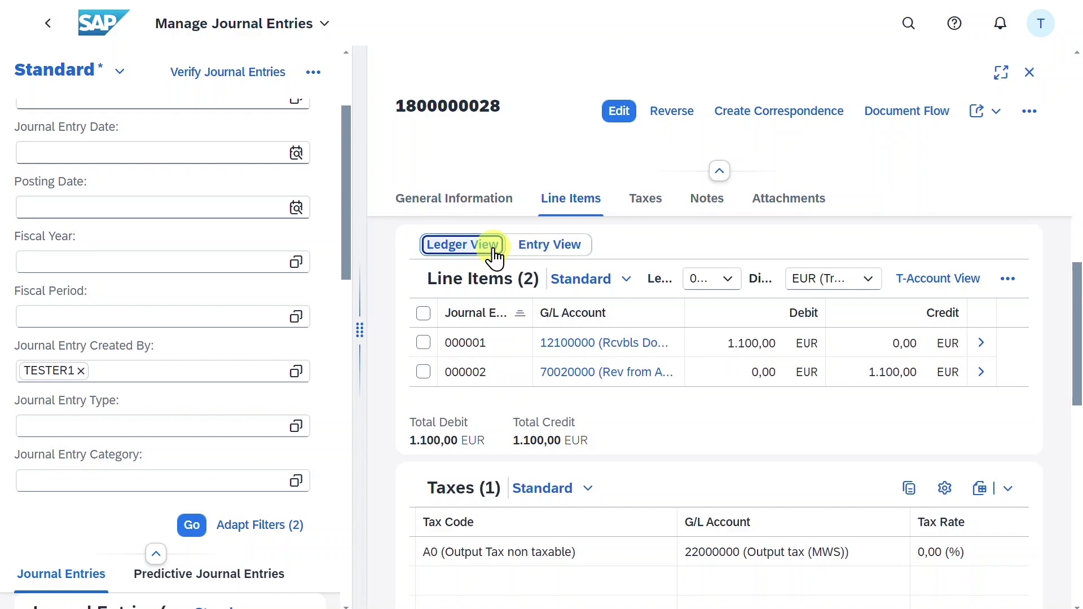
click(638, 204)
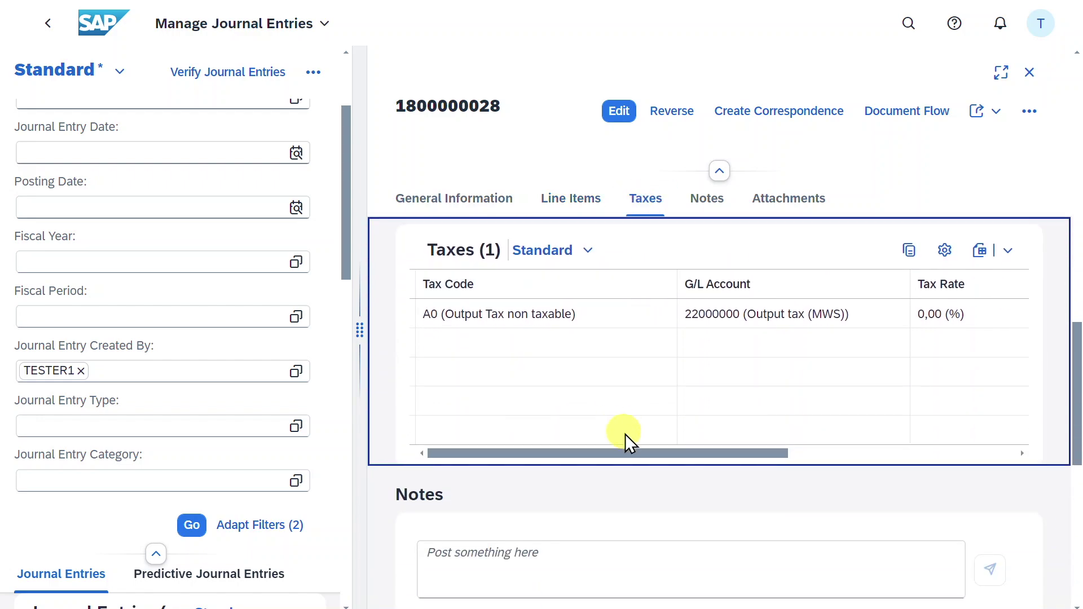
drag(631, 450, 865, 455)
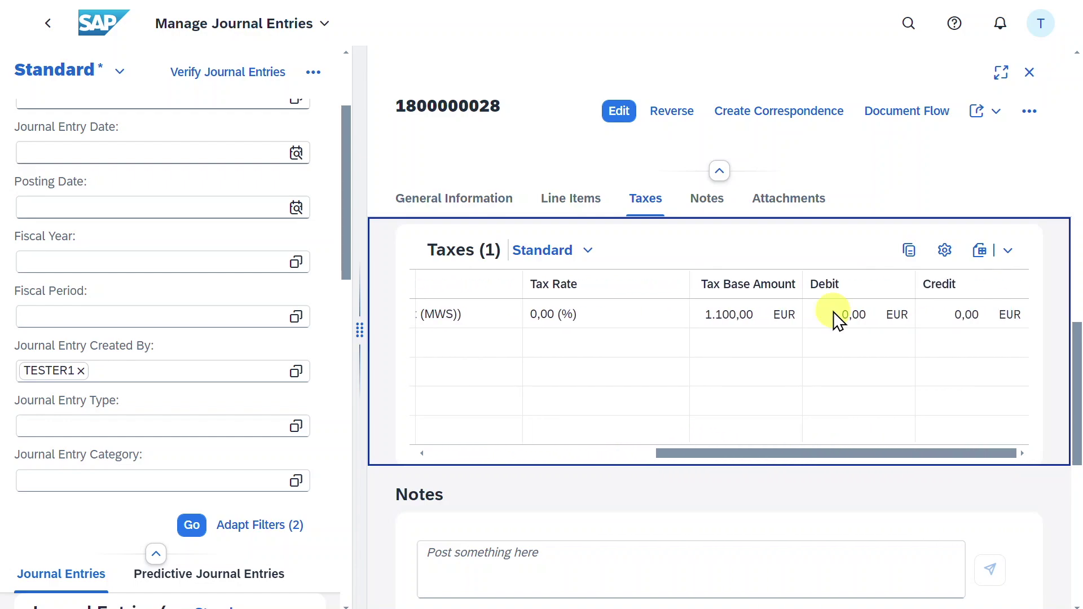
Step: Check the entry's notes and its empty Attachments section (0)
click(702, 205)
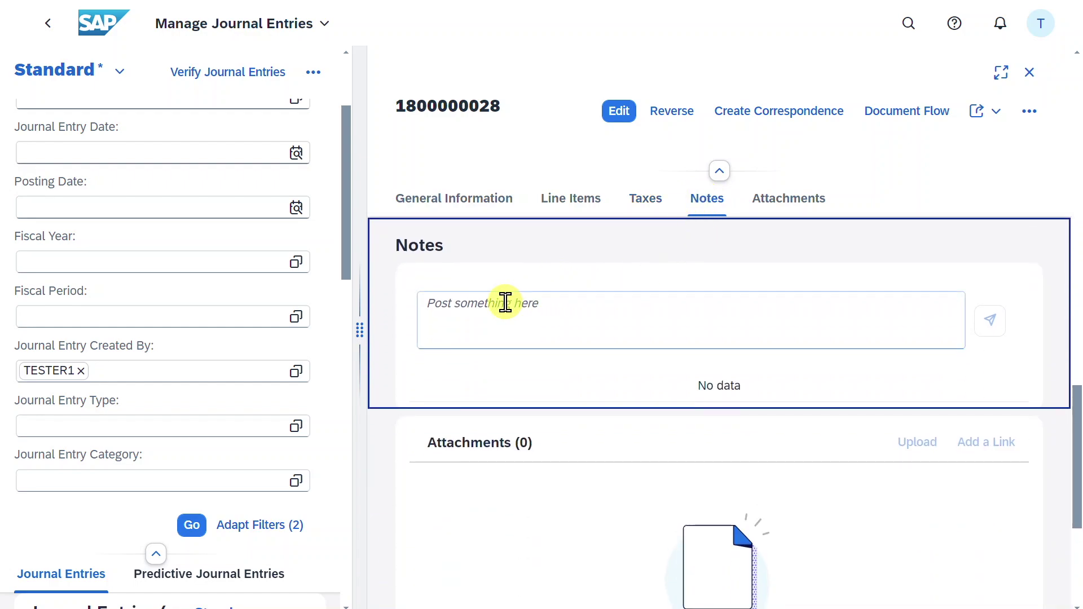
click(778, 206)
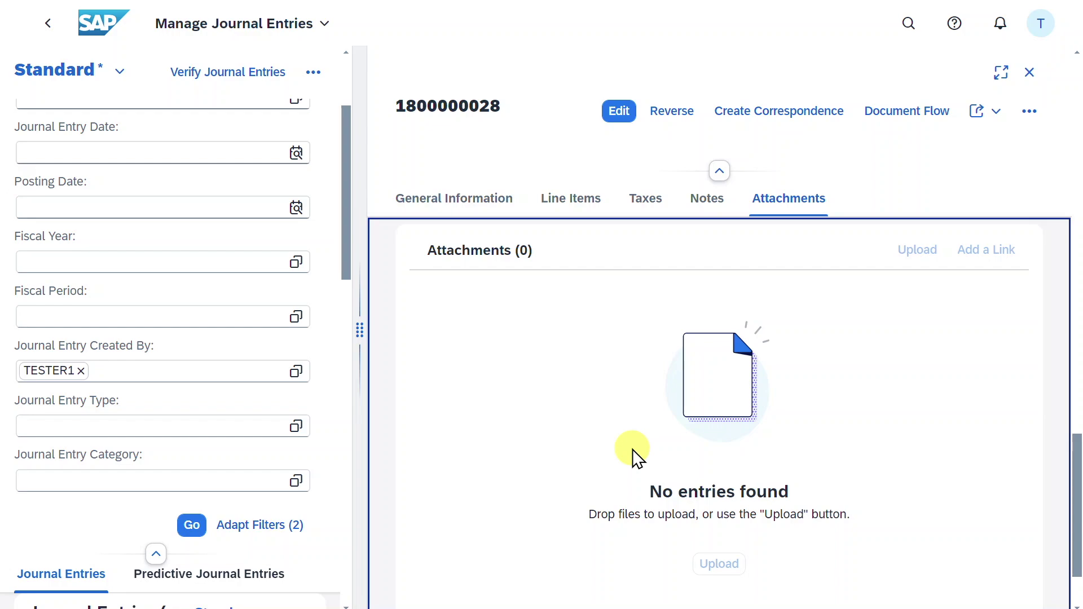
click(578, 339)
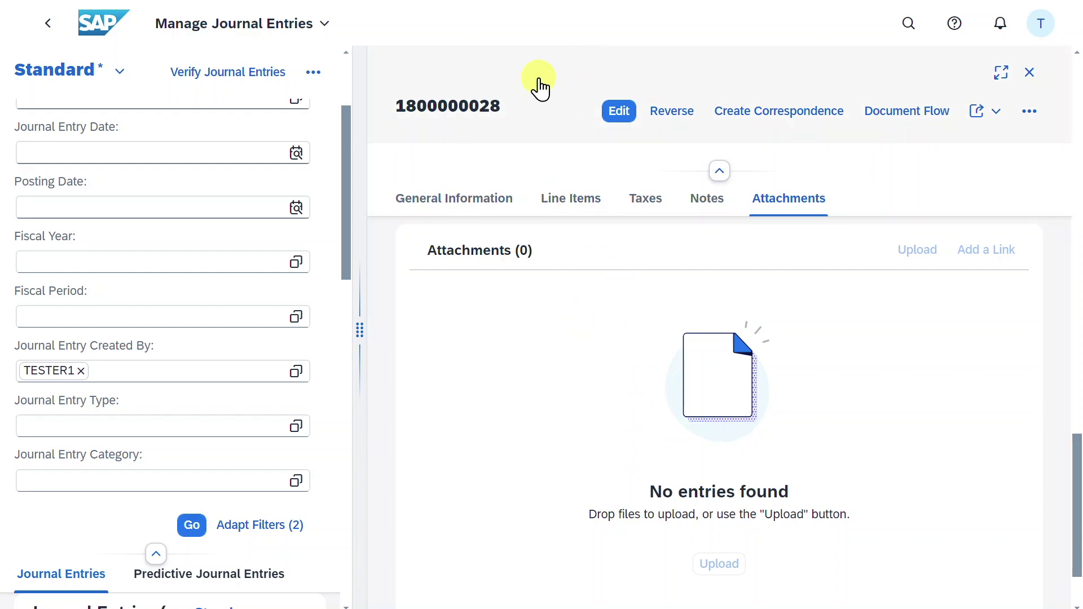
click(621, 113)
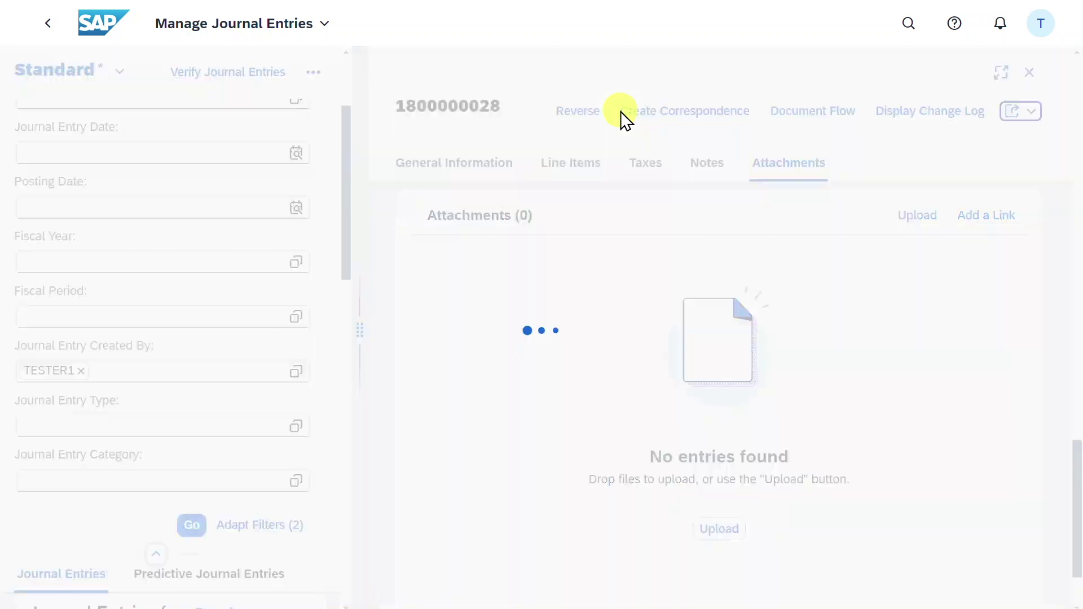
drag(1077, 454, 1077, 85)
scroll(653, 367, up, 2)
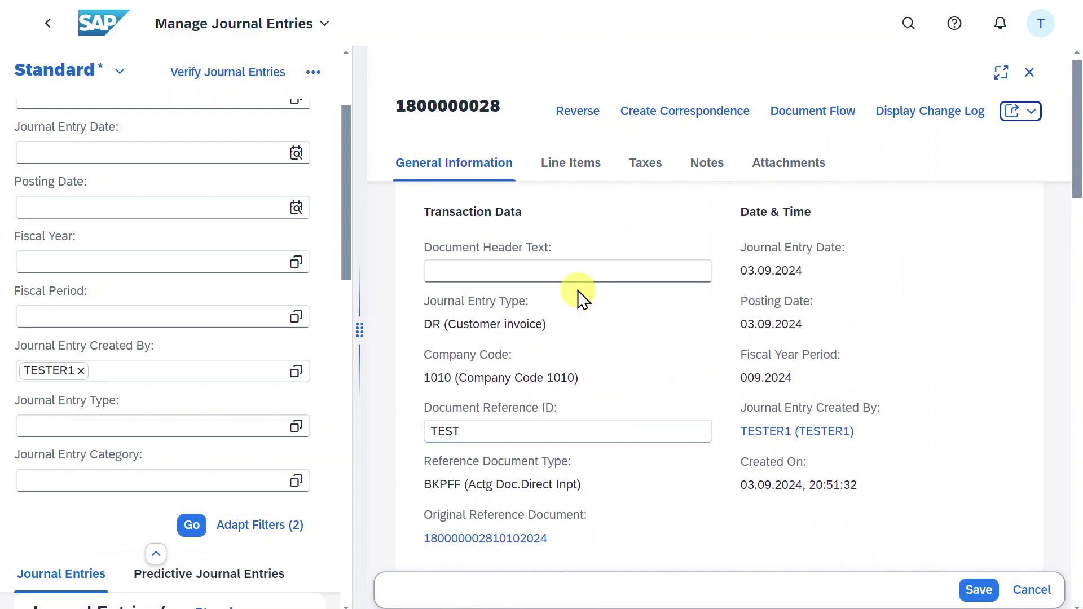
click(577, 272)
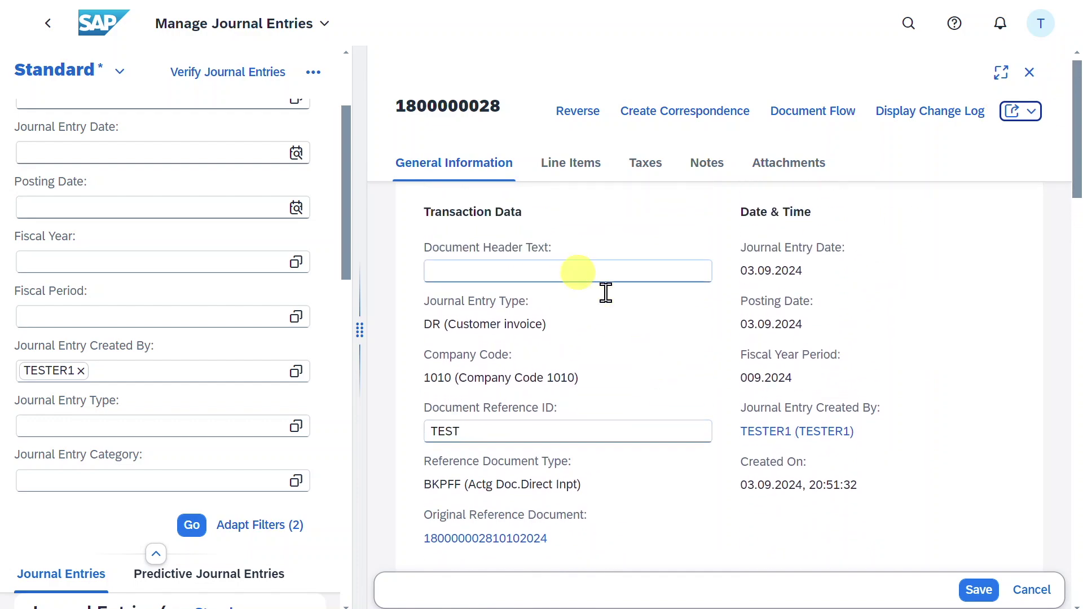
click(1024, 591)
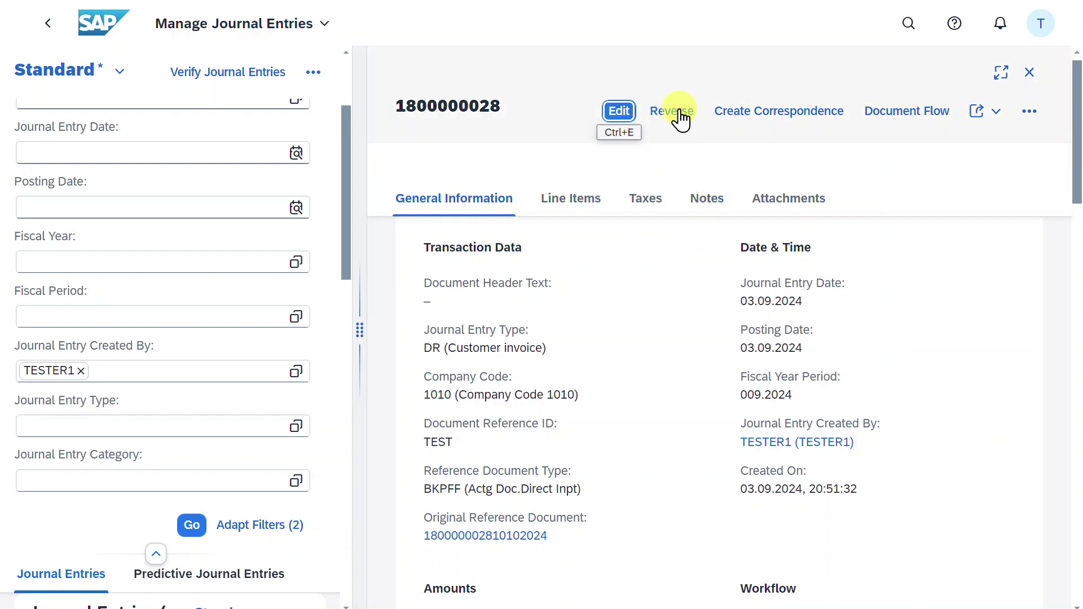
click(672, 111)
click(602, 175)
click(602, 175)
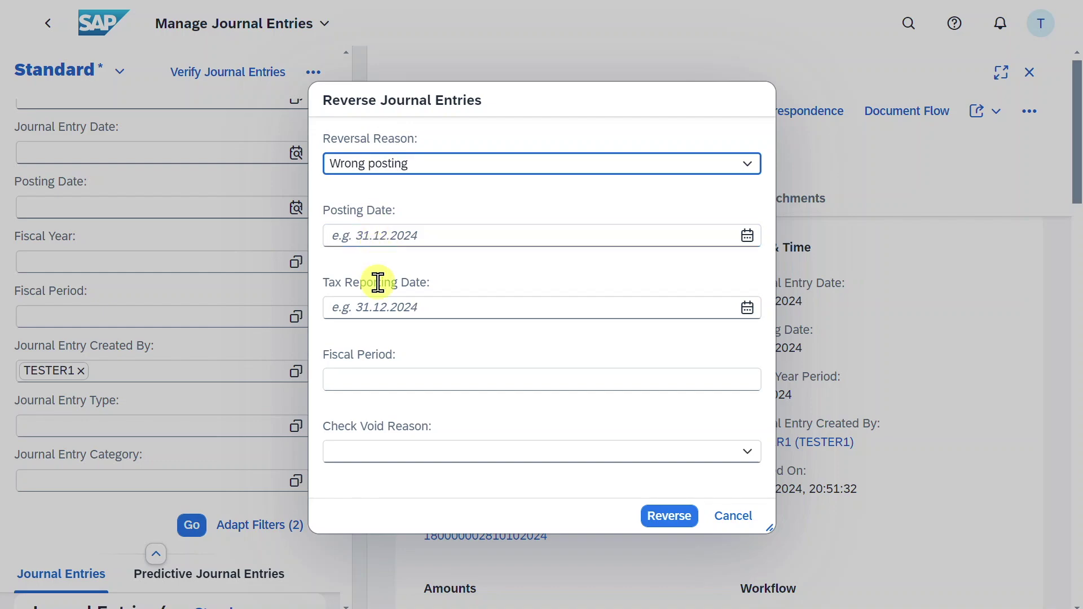
click(733, 518)
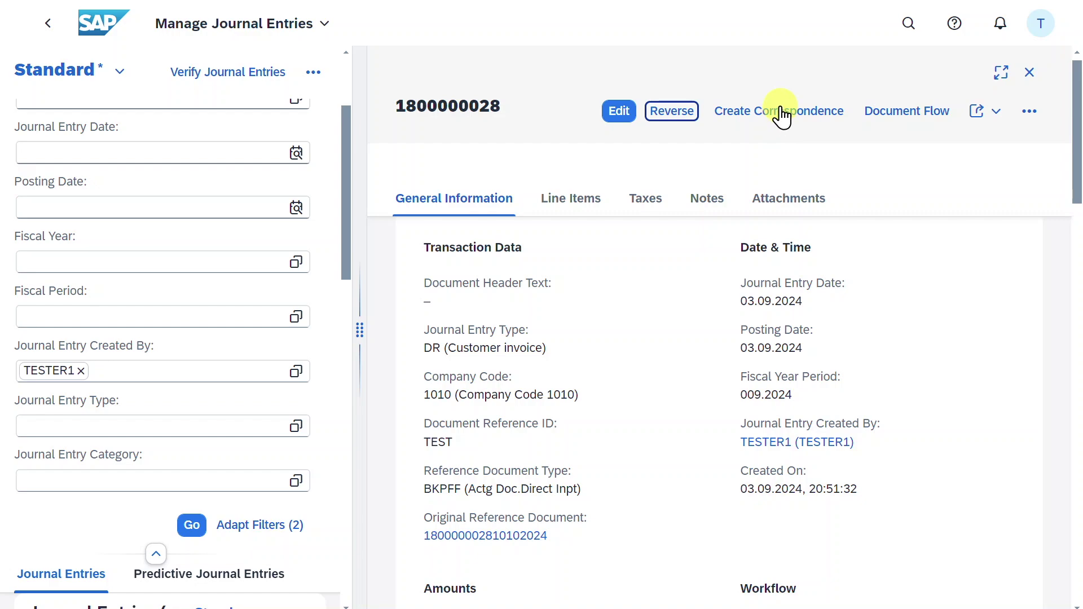
click(783, 112)
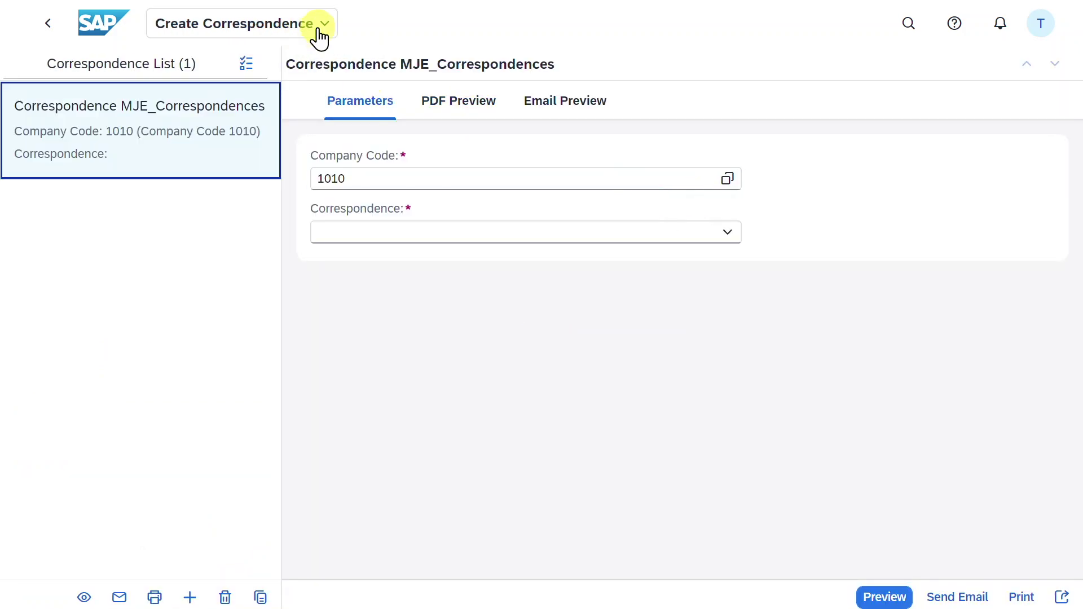
click(510, 232)
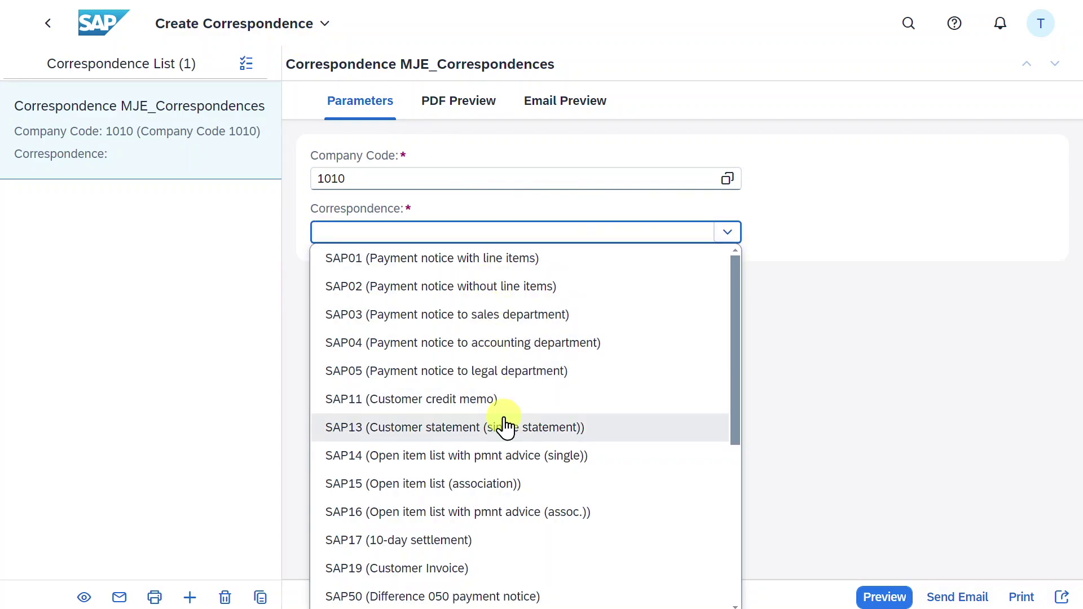
click(48, 24)
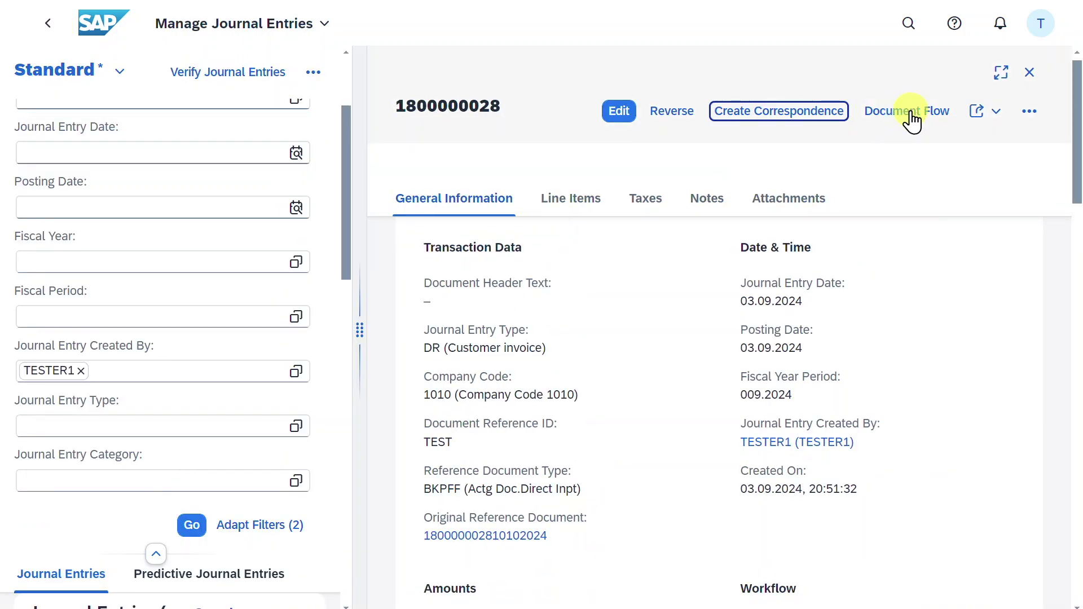
click(907, 120)
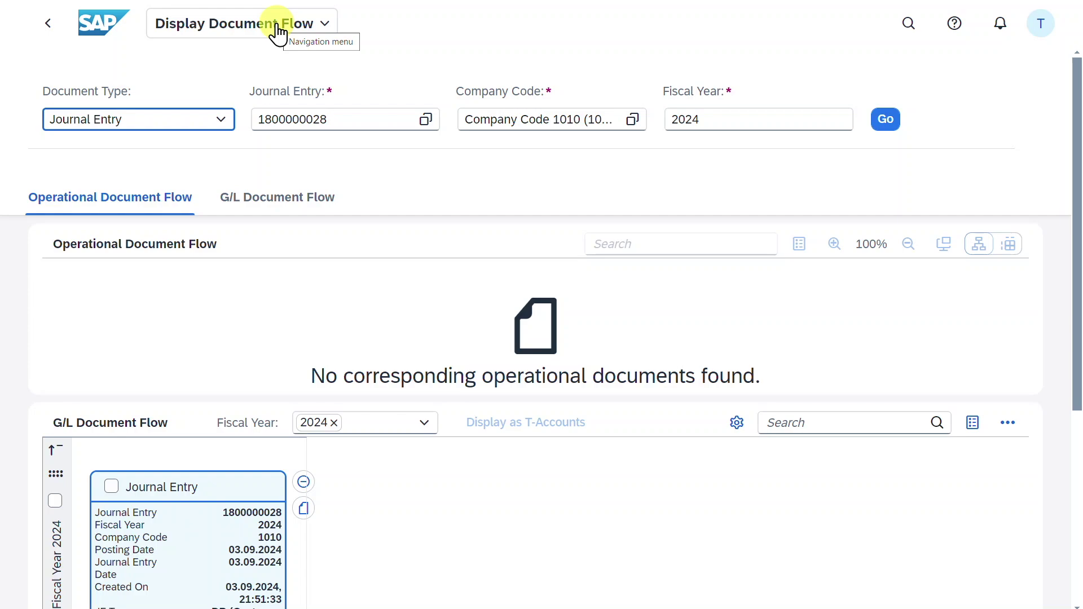
click(47, 26)
click(47, 29)
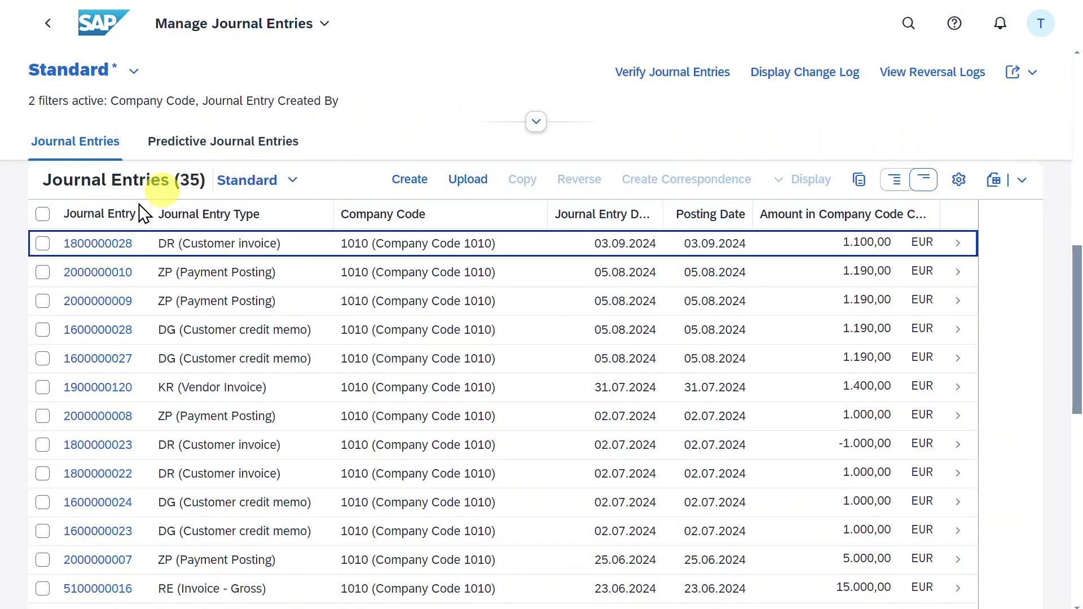
click(43, 244)
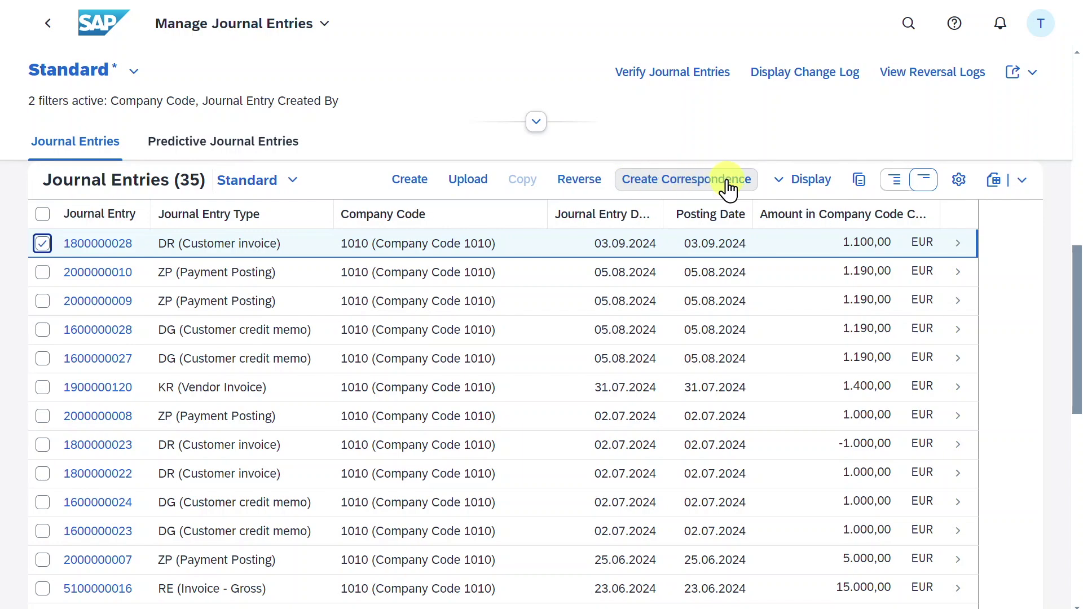
click(780, 181)
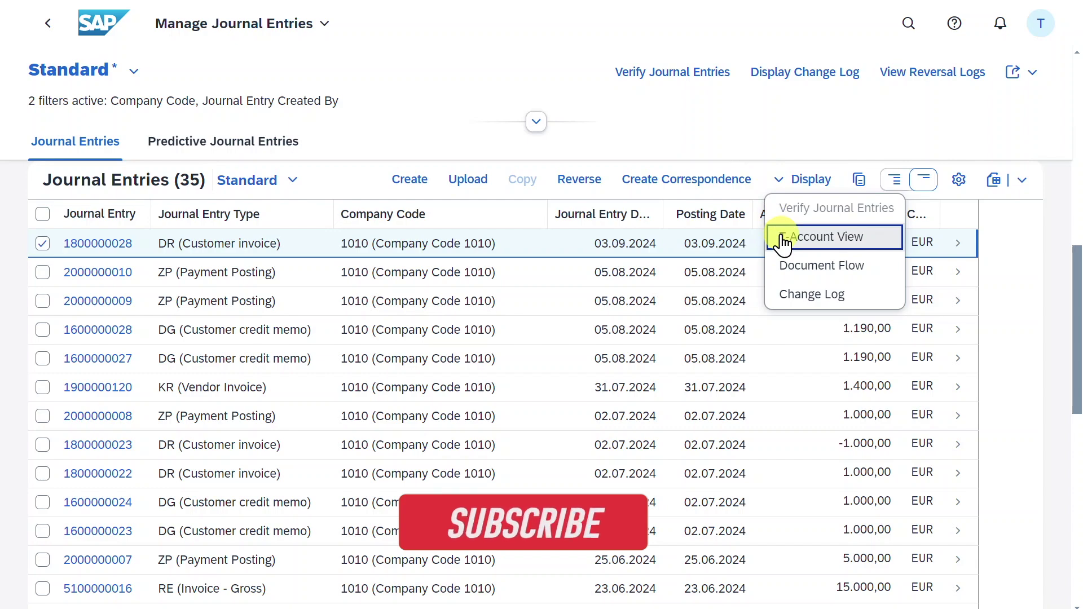
click(801, 234)
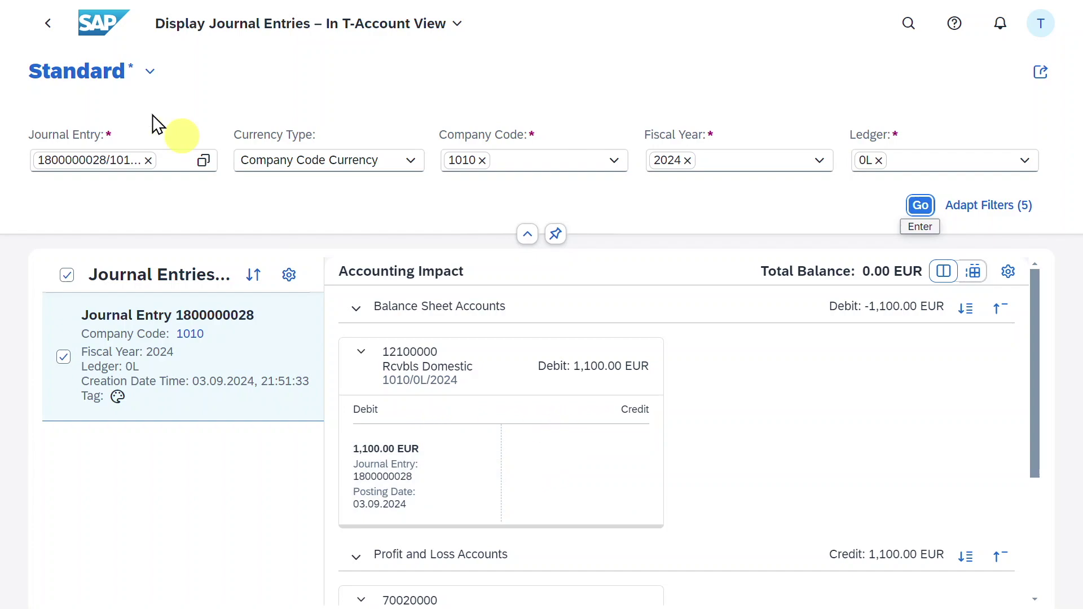
Step: Leave the T-Account view for the 35-entry list and reopen the Display options
click(48, 25)
click(785, 194)
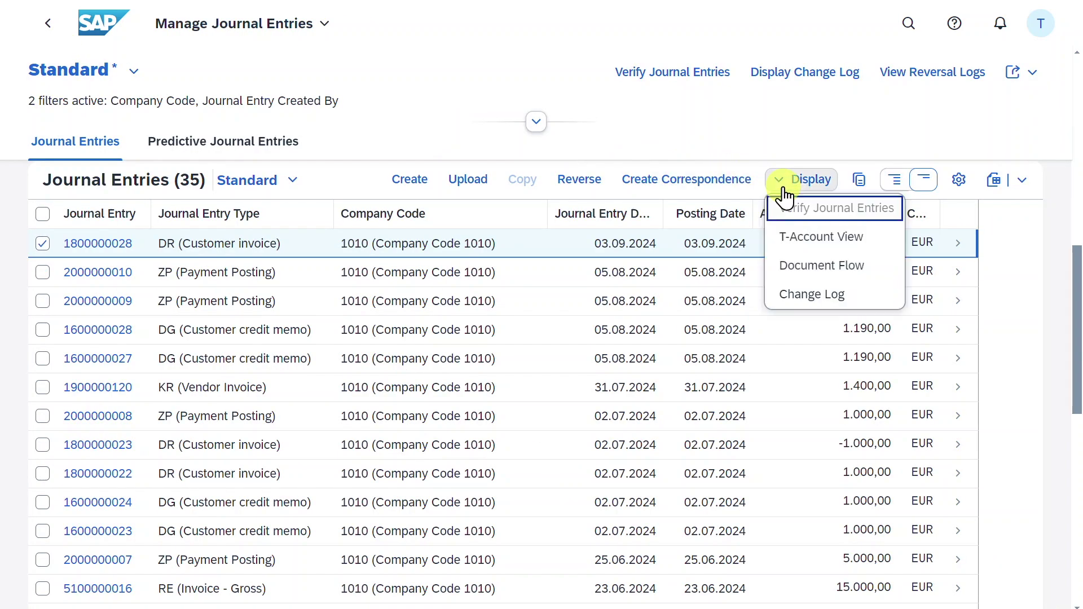
click(802, 294)
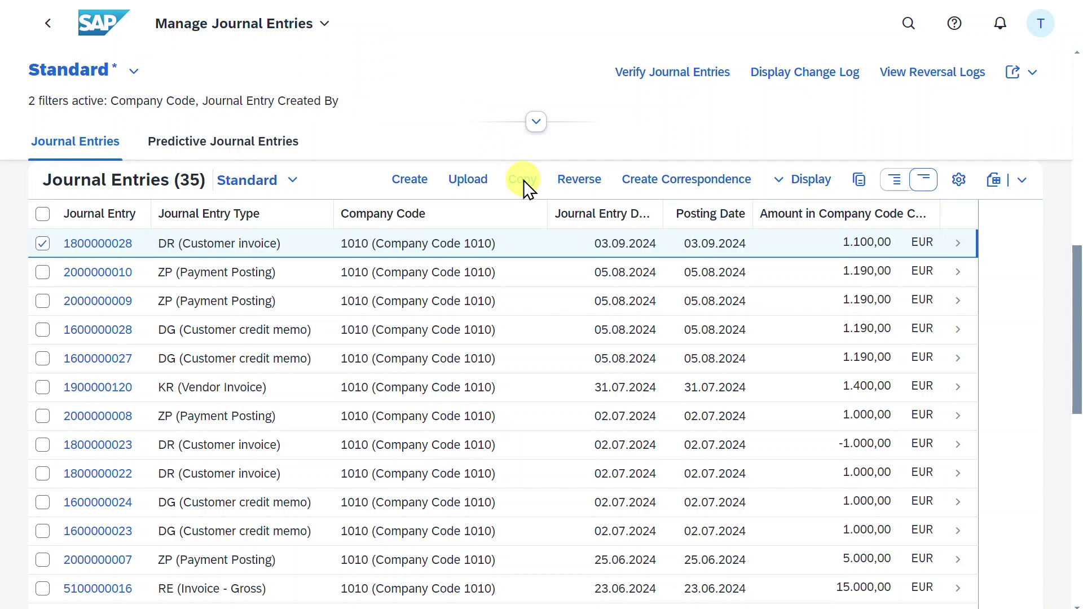
Step: Start a new general journal entry dated 04.09.2024 for company code 1010 in EUR
click(414, 185)
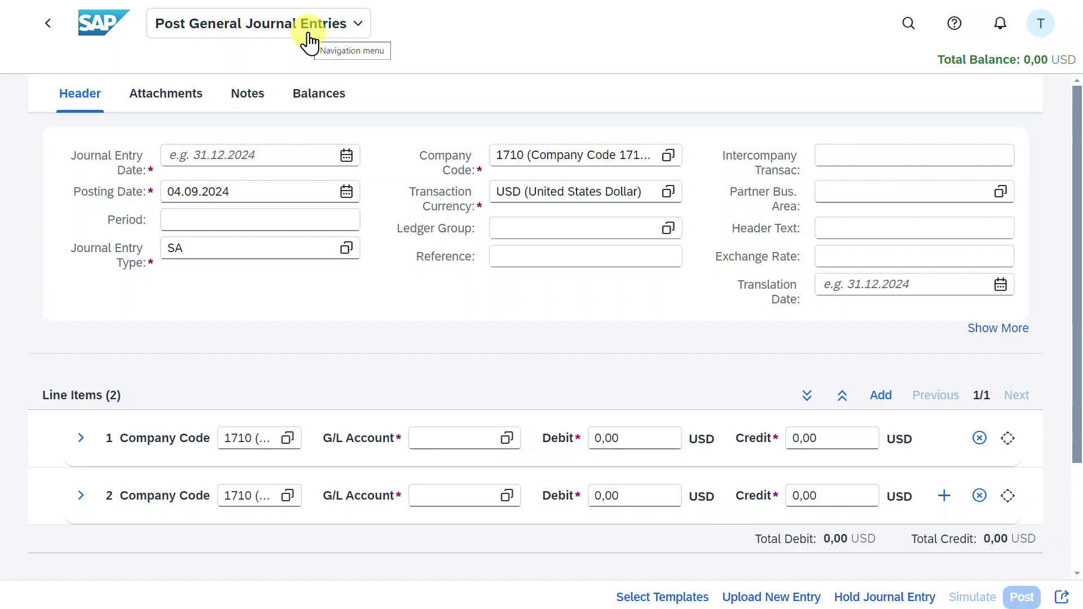
click(143, 186)
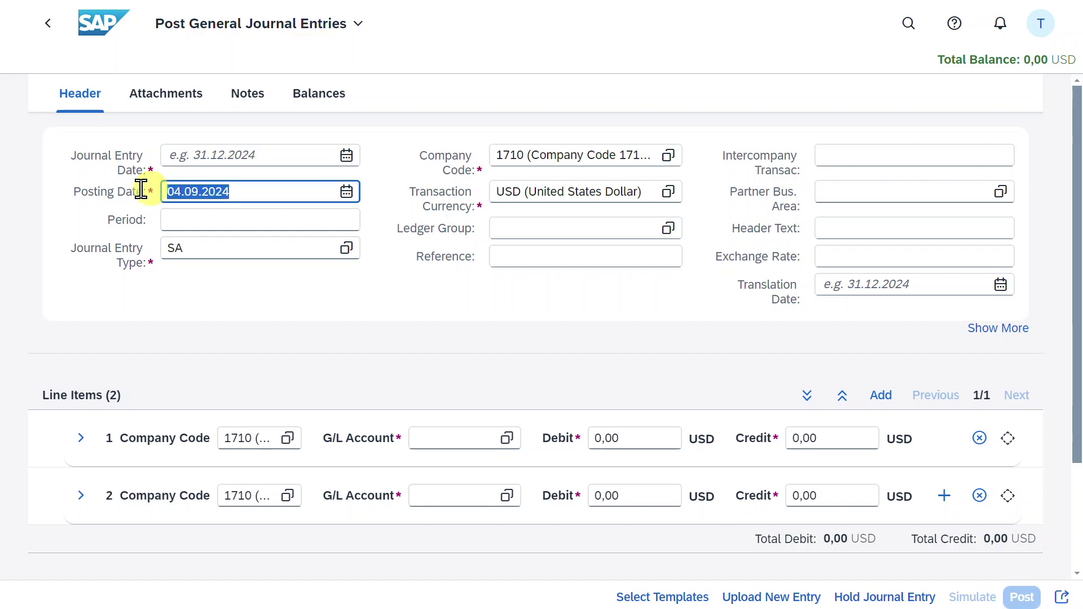
click(199, 159)
key(Down)
key(Down)
key(Return)
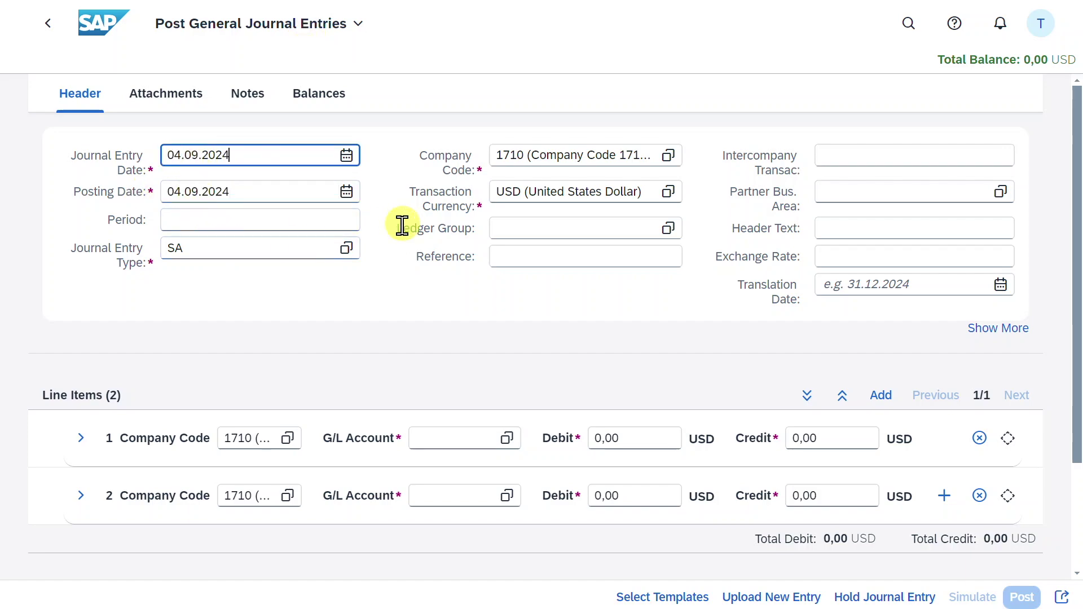
click(563, 157)
text(1010)
key(Tab)
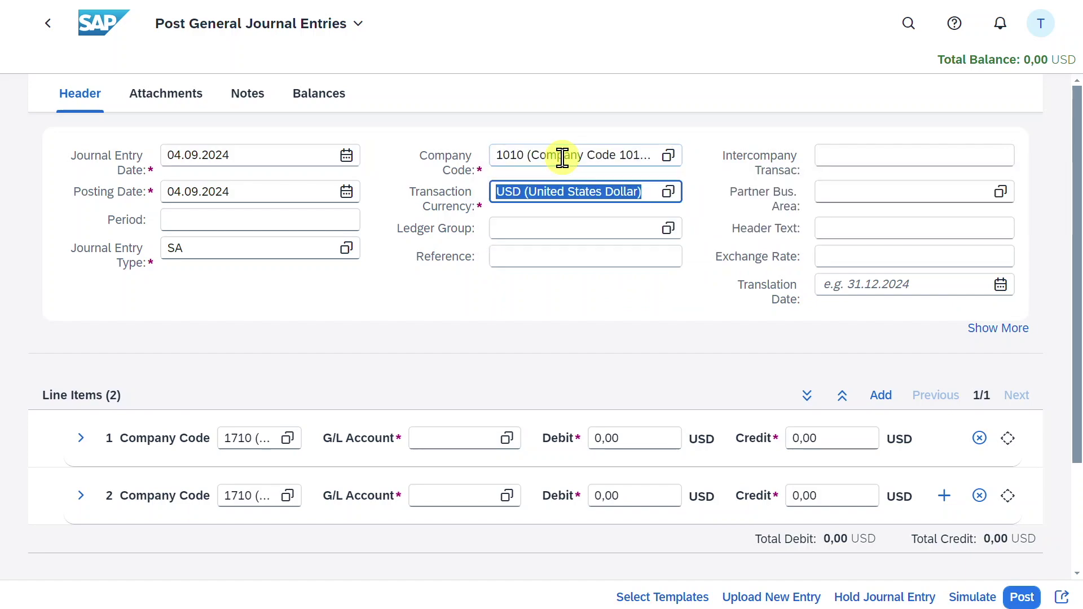
text(EUR)
key(Tab)
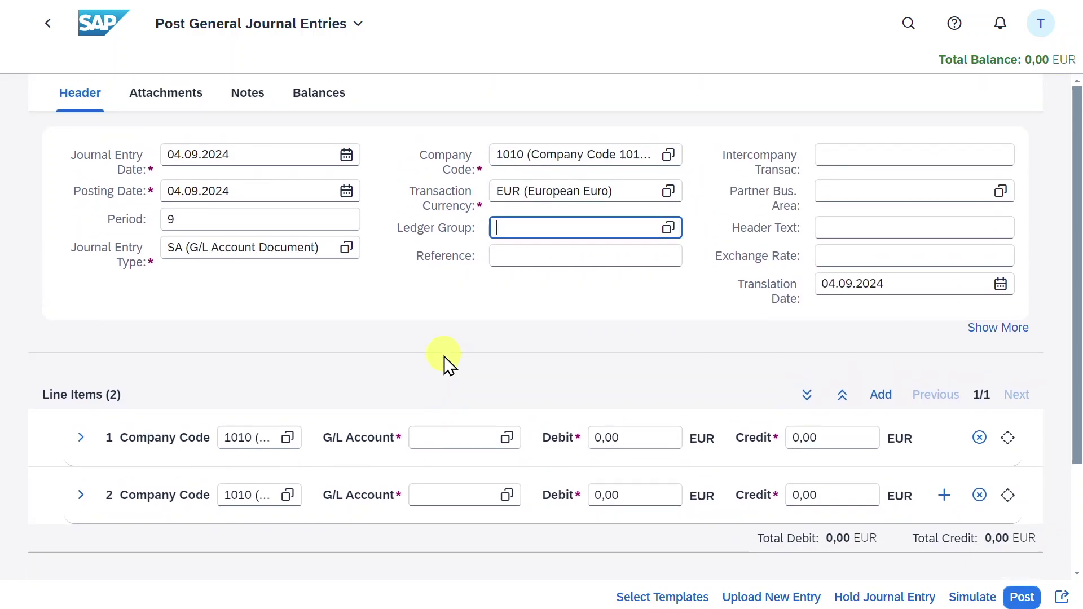
Step: Debit 1.000 to bank account 11001111, credit 1000 to petty cash 10010000, and post
click(451, 438)
text(BAnk)
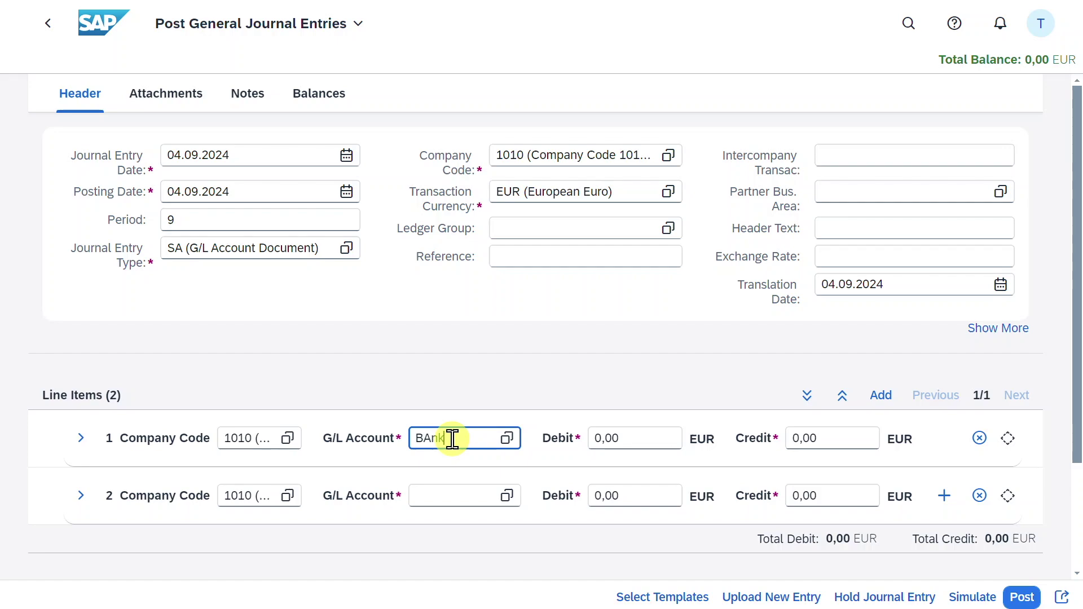
key(Tab)
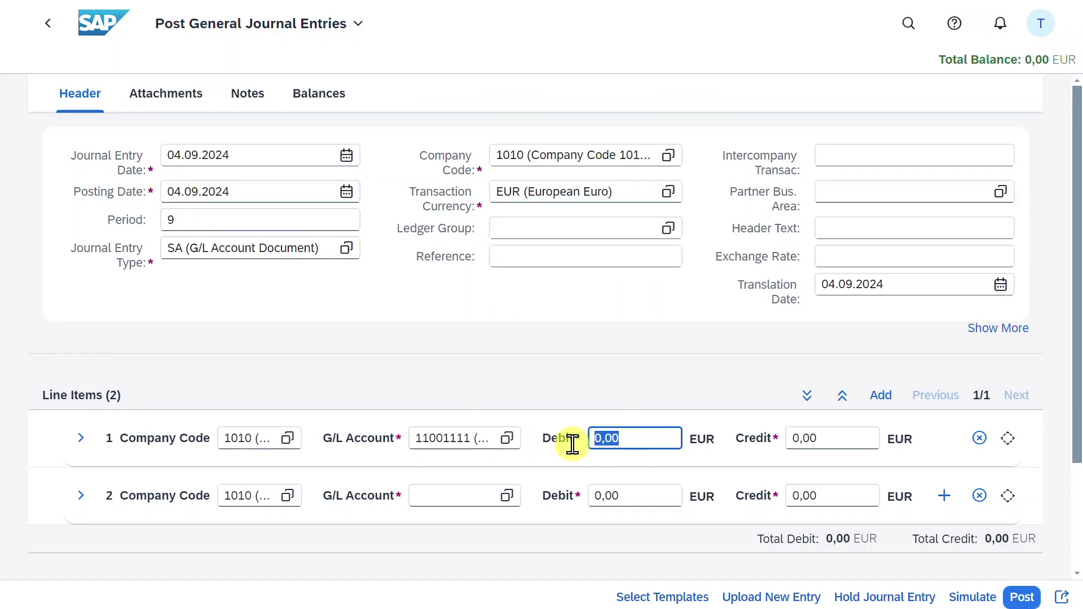
text(1.000)
click(462, 496)
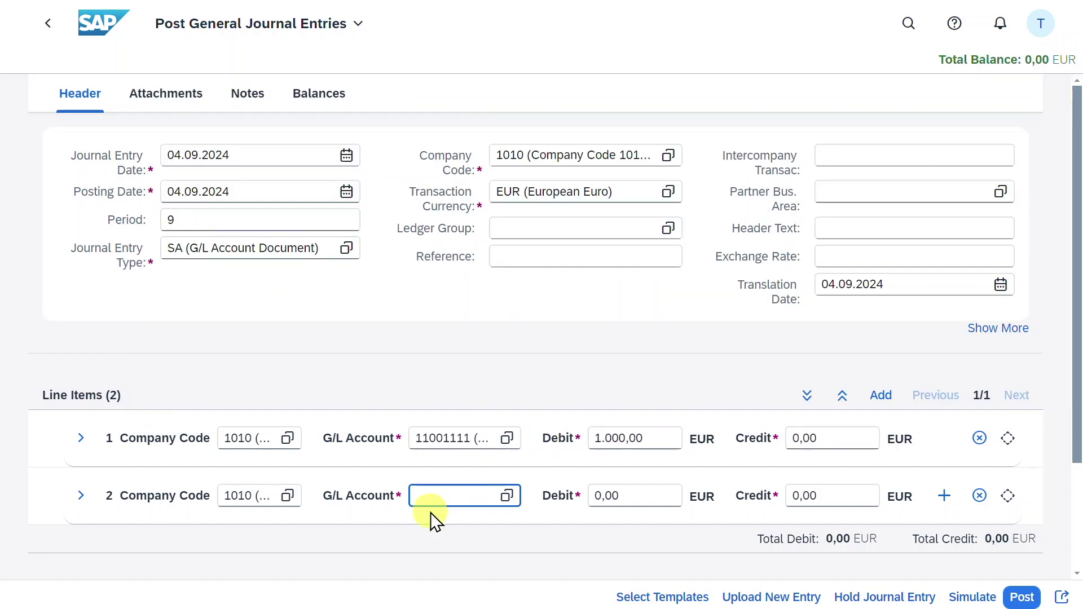
text(PETTY)
key(Tab)
key(Tab)
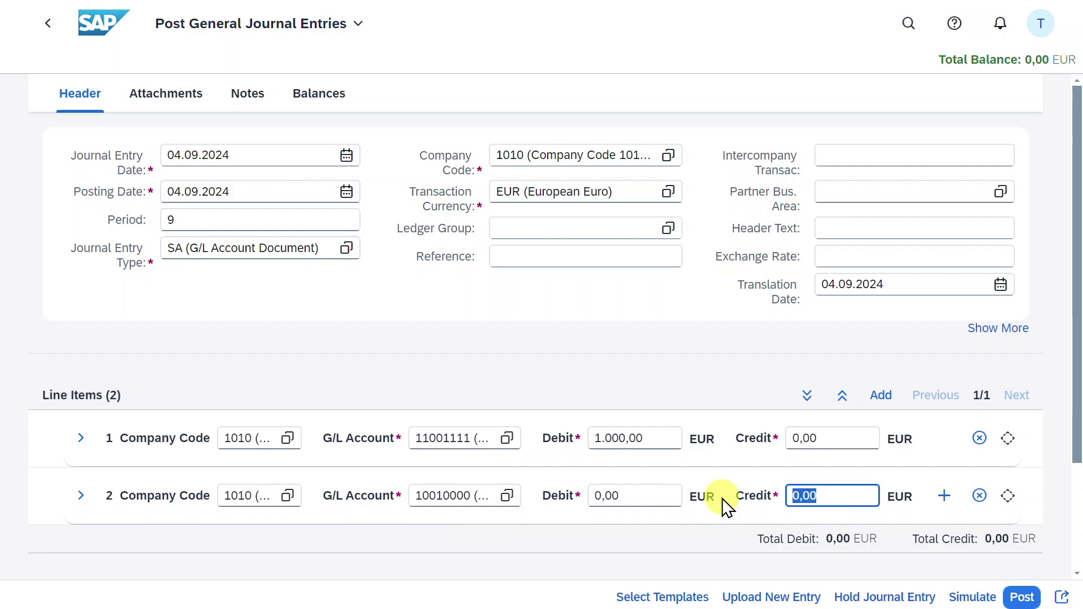
text(1000)
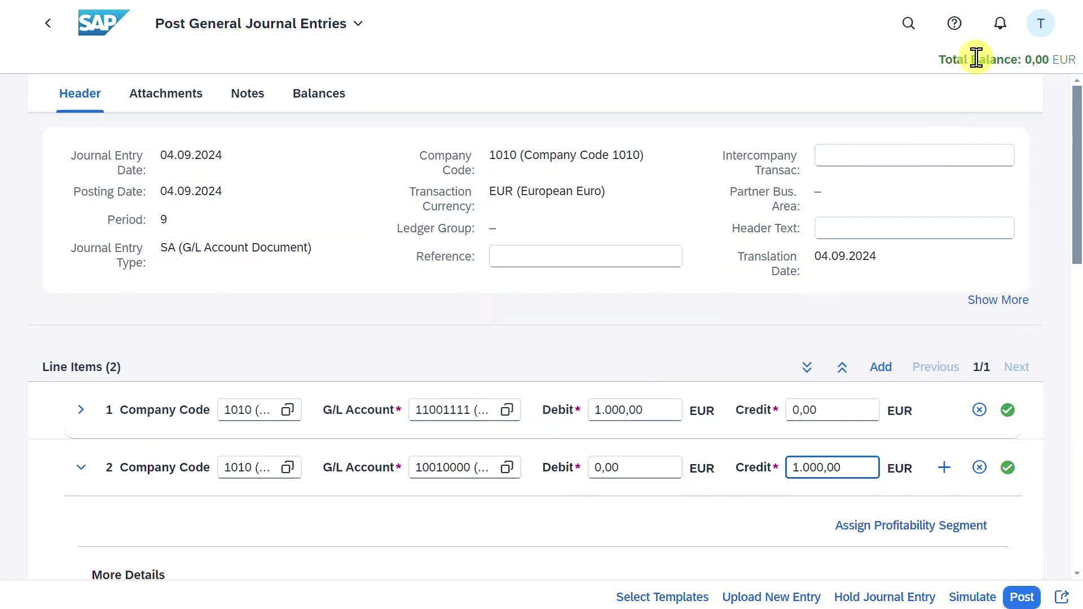
click(1022, 597)
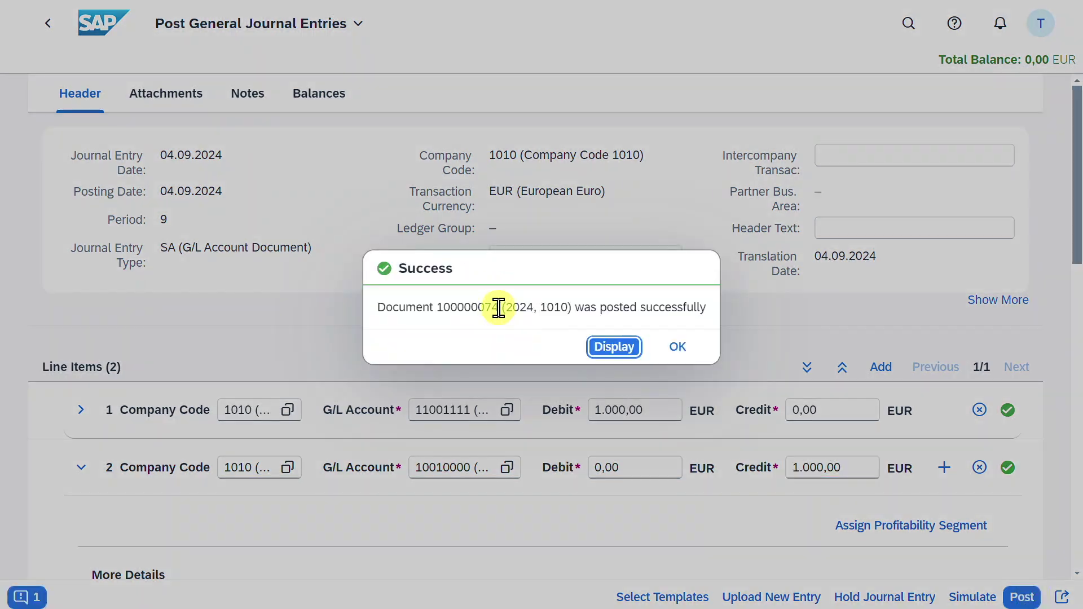
Step: Dismiss the posting confirmation, refresh the list to 36 entries, and select only new entry 100000074
double_click(491, 307)
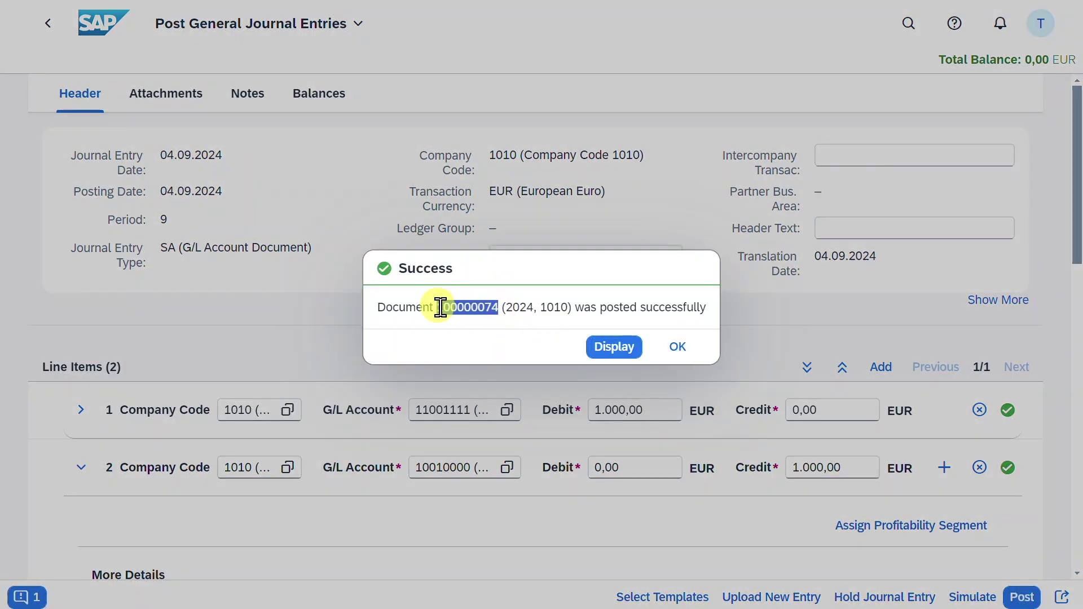
click(678, 347)
click(47, 25)
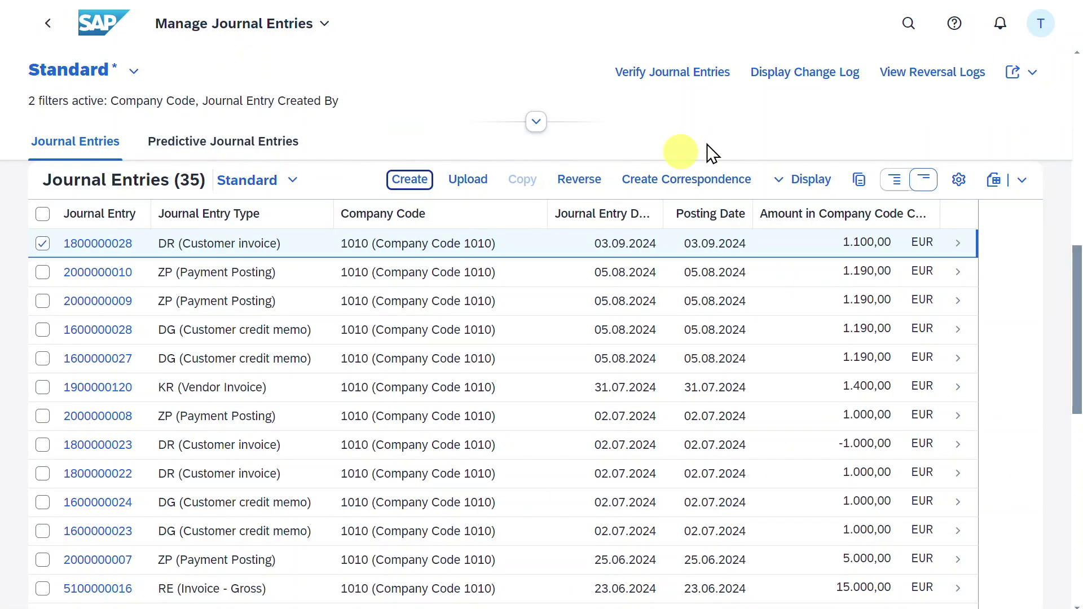
drag(1074, 271, 1074, 45)
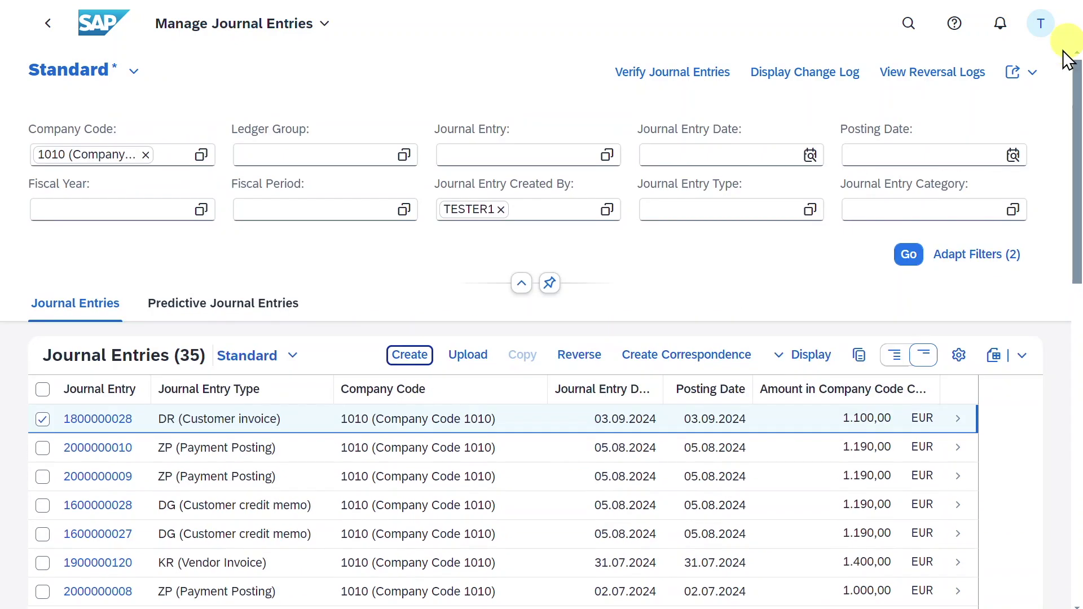
click(899, 255)
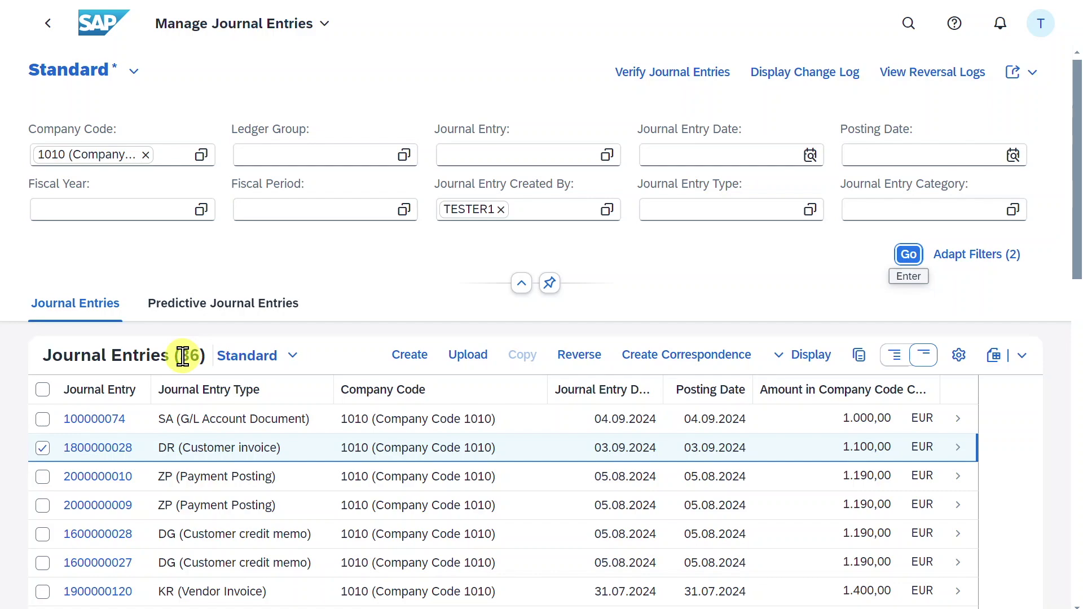
click(40, 418)
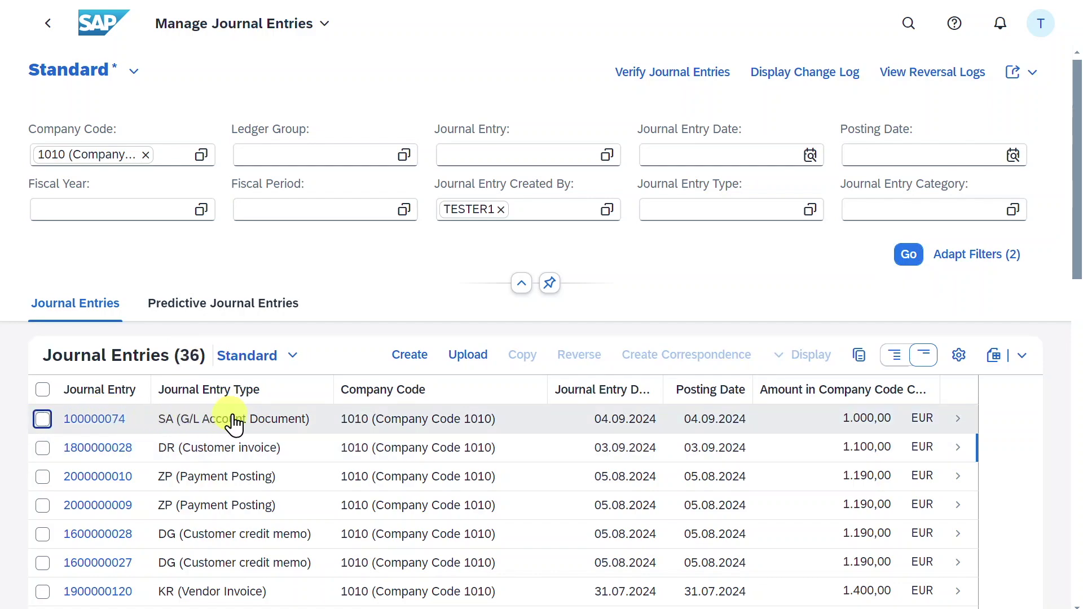
click(39, 419)
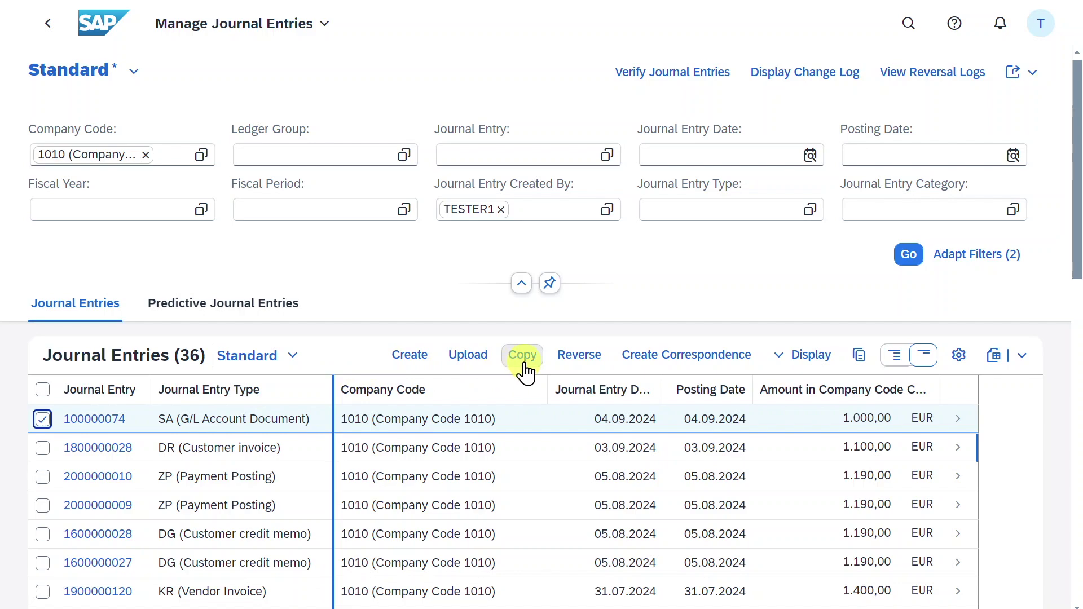
Step: Copy entry 100000074 with Do Not Propose Amounts ticked, then leave the copy unposted
click(523, 361)
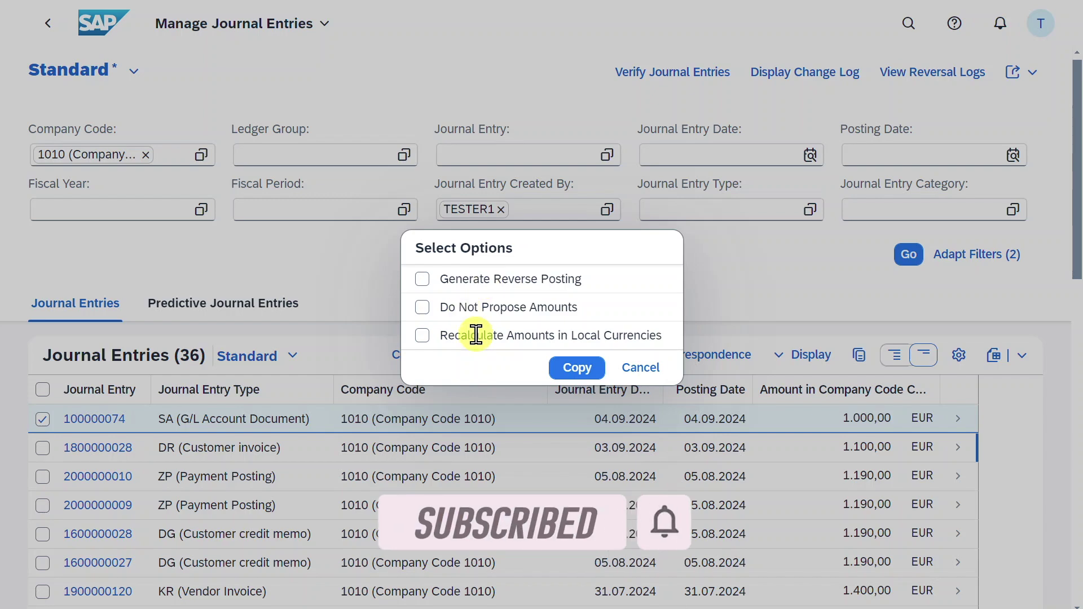
click(422, 308)
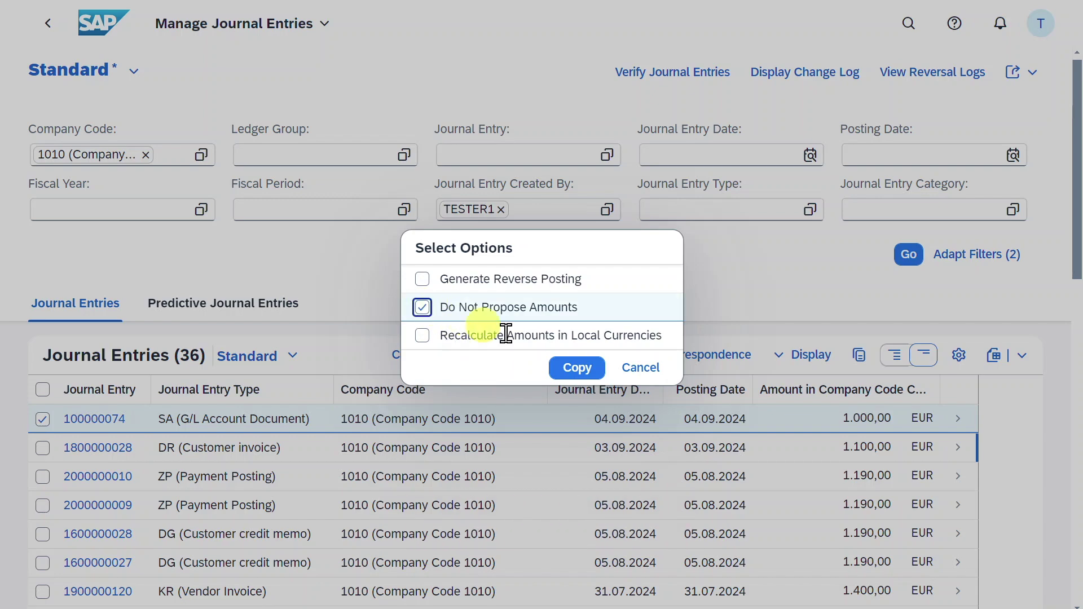
click(581, 368)
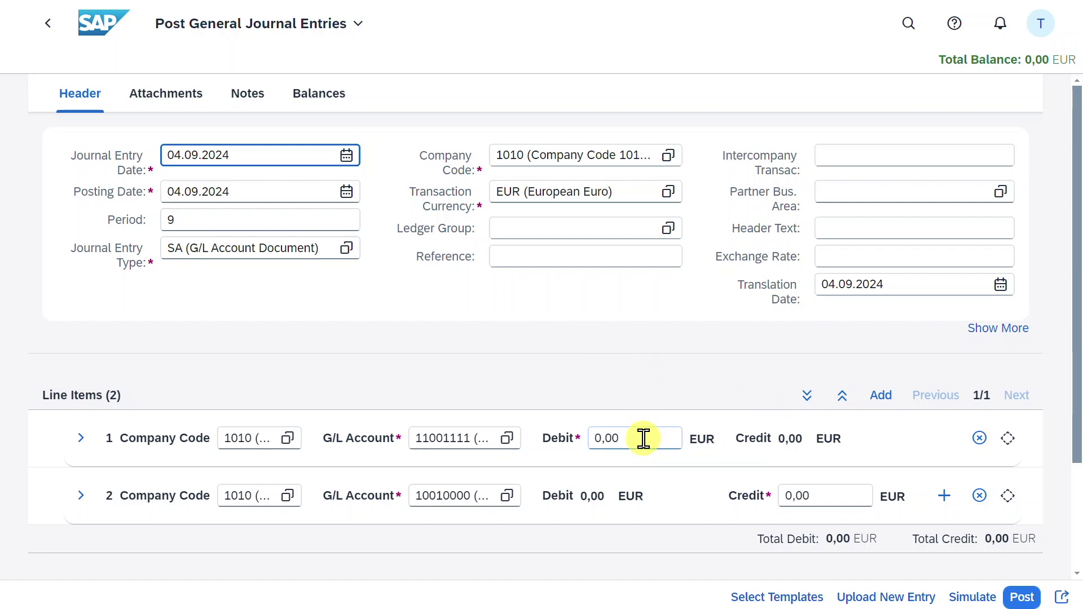
click(48, 23)
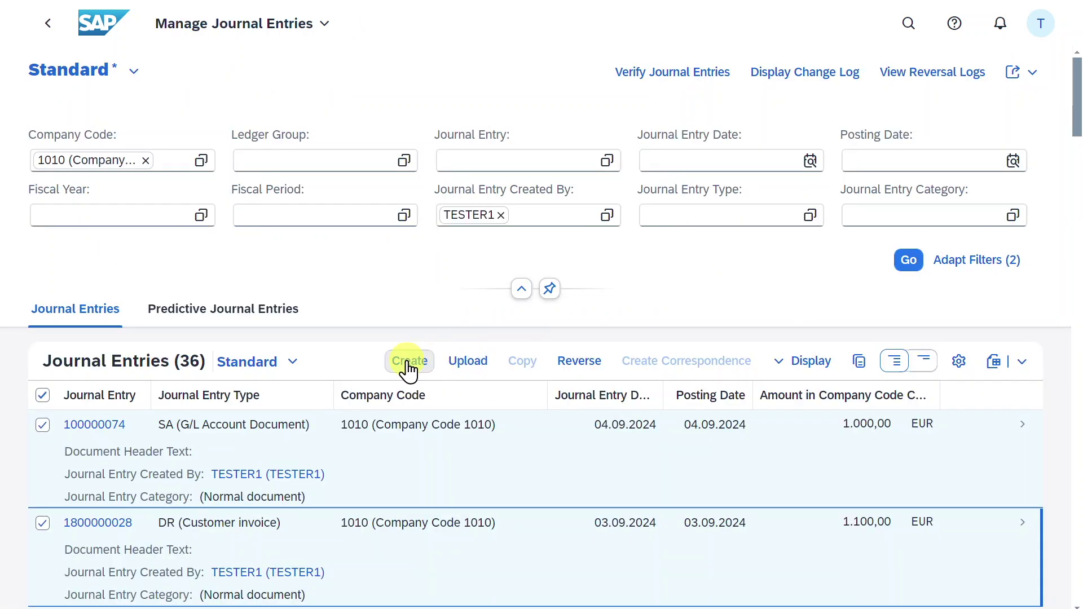
Step: View the Upload page, then select all 36 journal entries and copy them to the clipboard
click(467, 367)
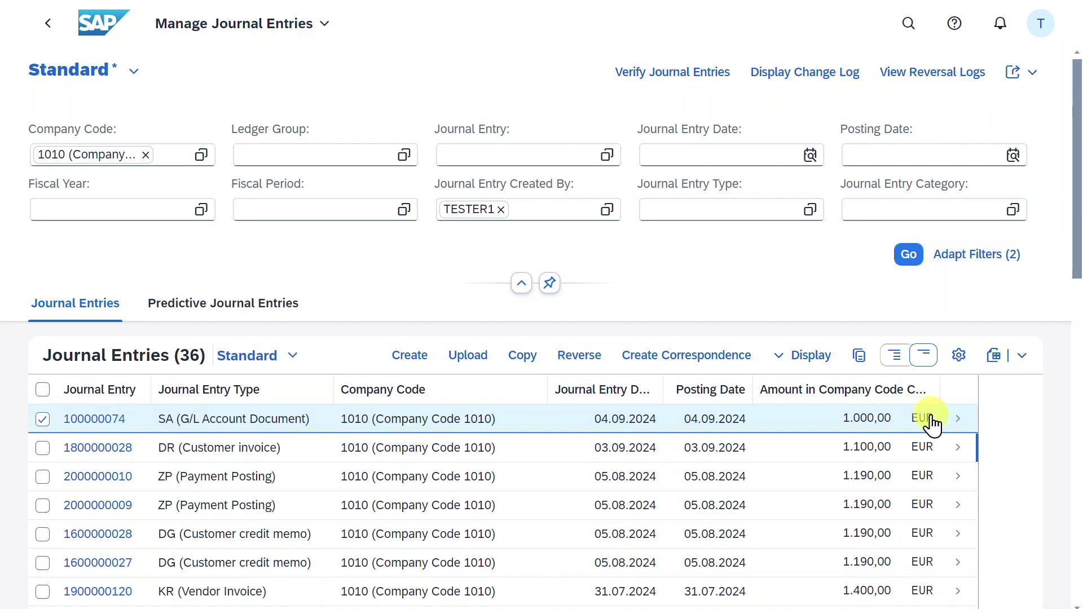
click(42, 389)
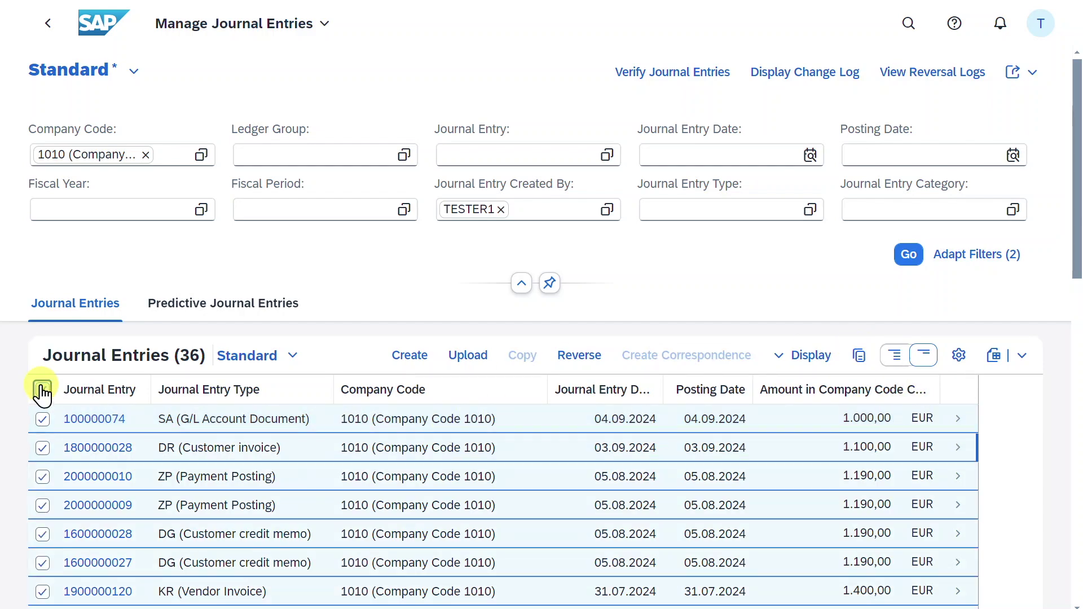
click(856, 362)
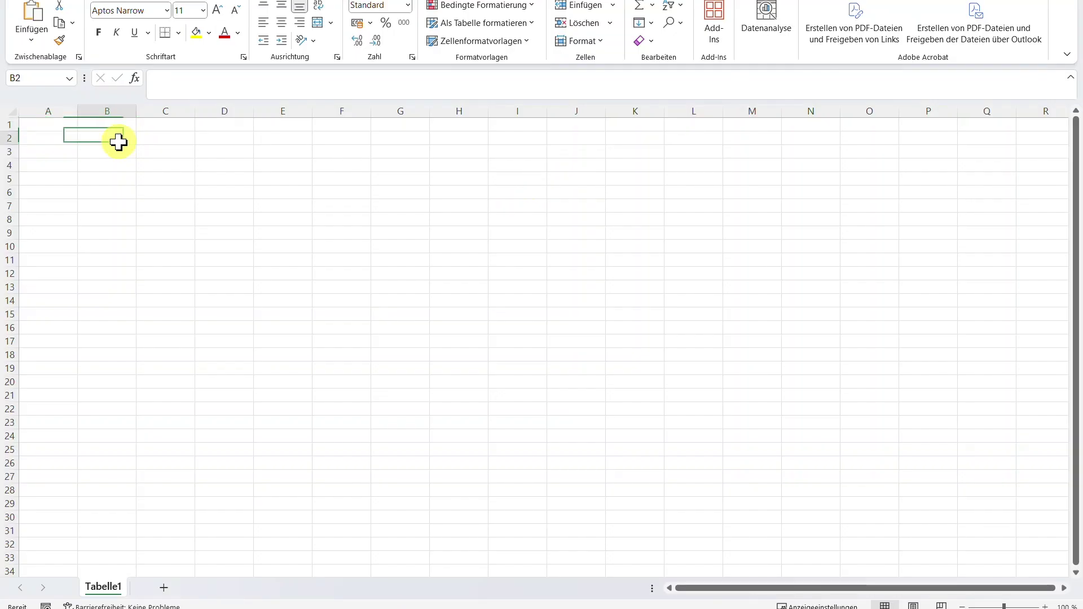
Step: Paste the 36 journal entries into Tabelle1 starting at B2 and autofit columns B to G
click(119, 143)
key(ctrl+v)
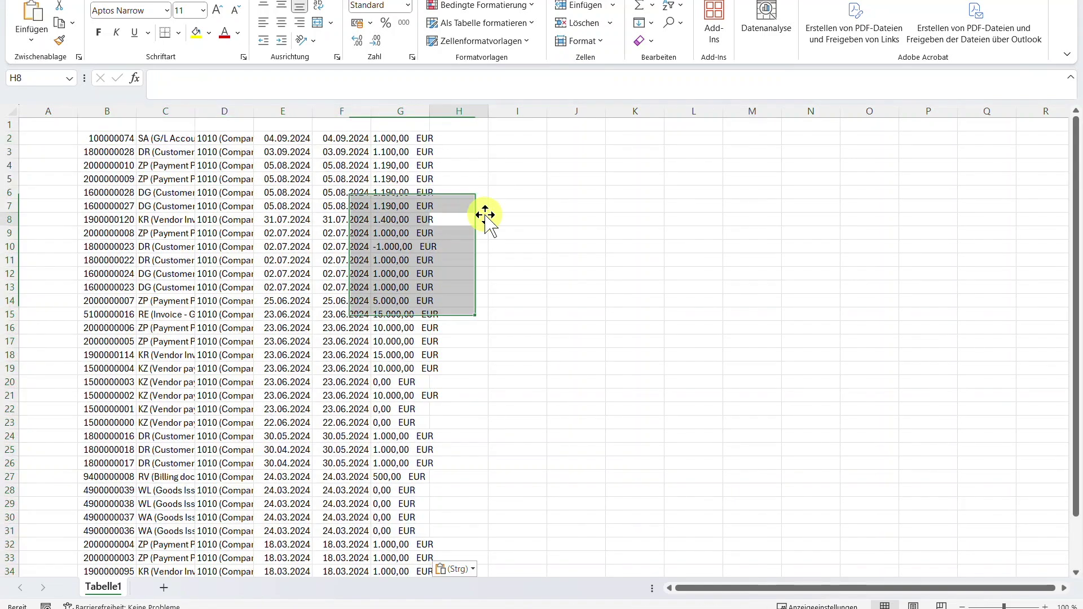
drag(108, 111, 424, 111)
double_click(424, 110)
click(734, 180)
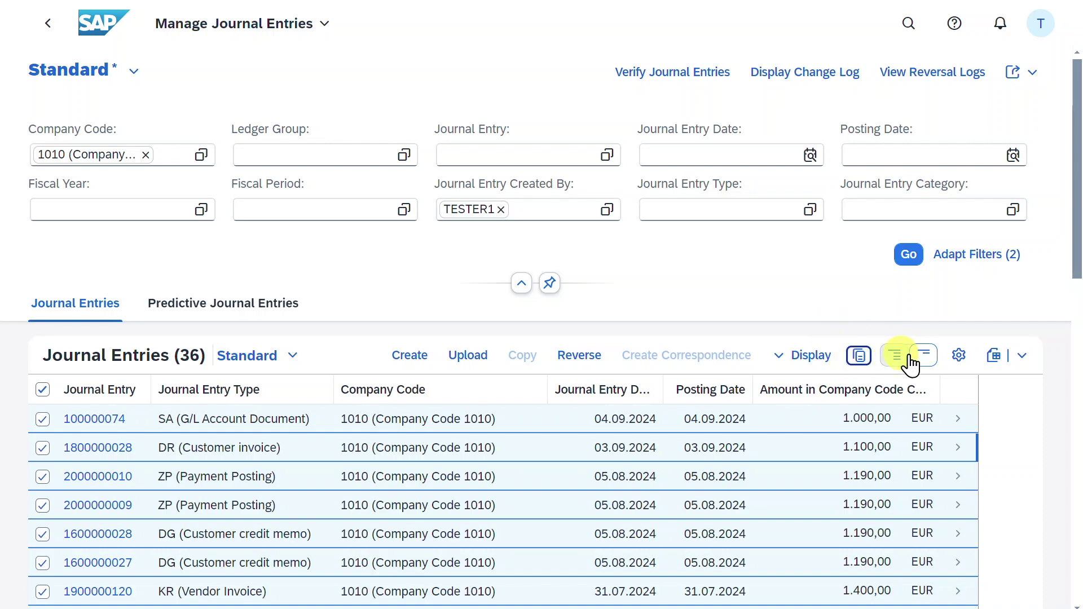
Step: Show header text, creator and category details under each journal entry row, and bring up the export options
click(900, 361)
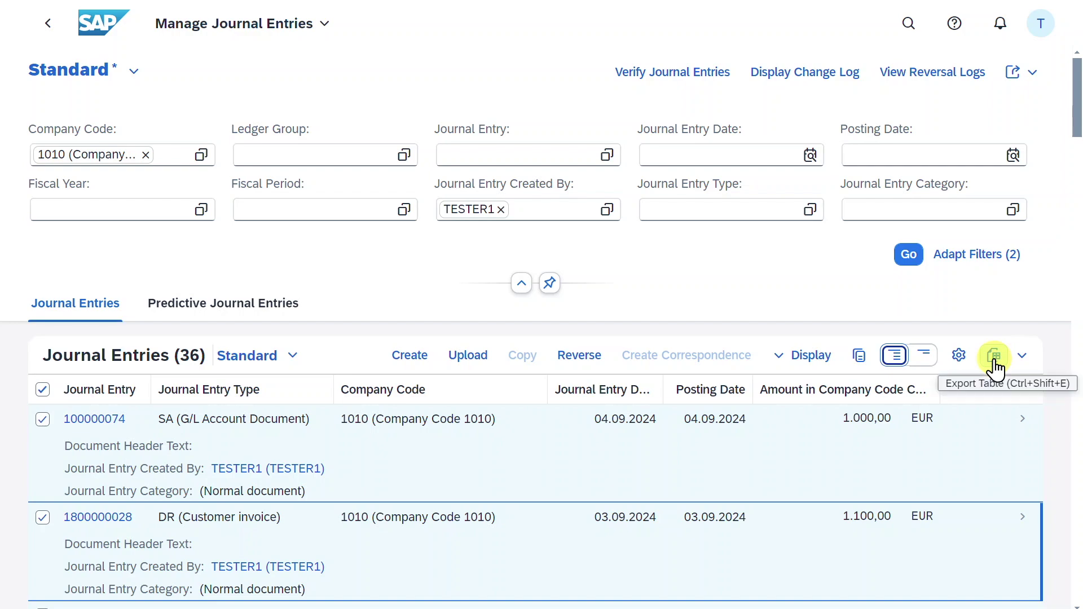
click(1022, 356)
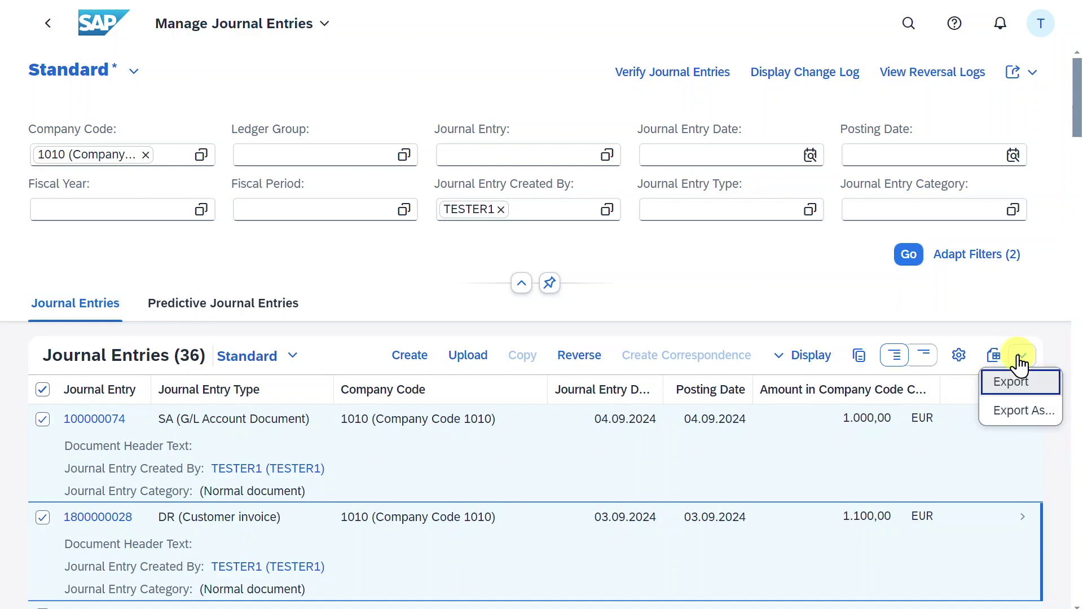
Step: Choose Export As for the 36-entry journal list to export with custom settings
click(1014, 418)
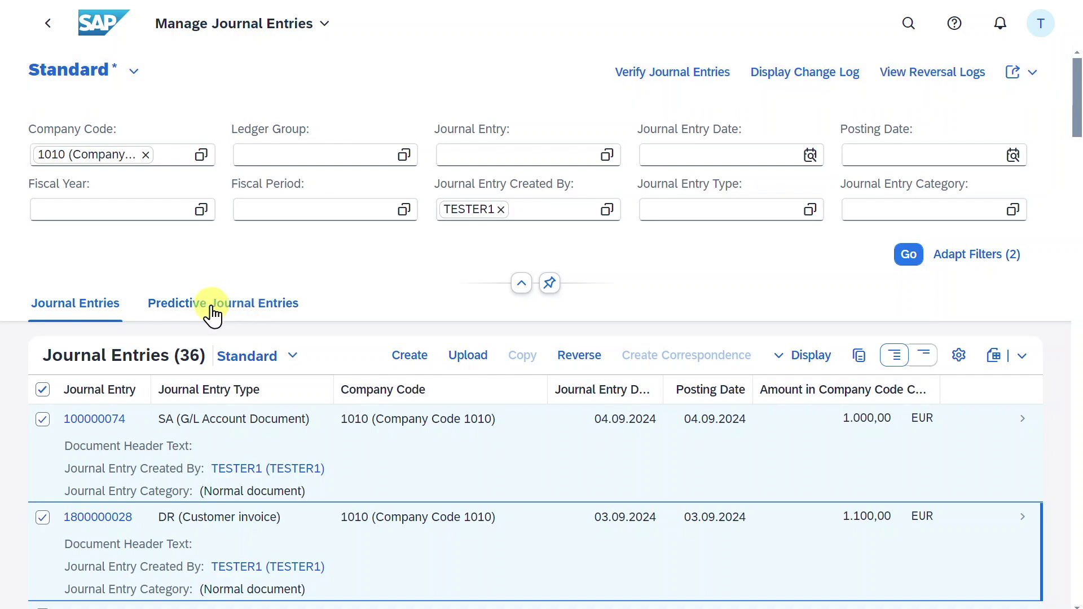
Step: Switch to the Predictive Journal Entries tab listing the three predicted entries
click(213, 311)
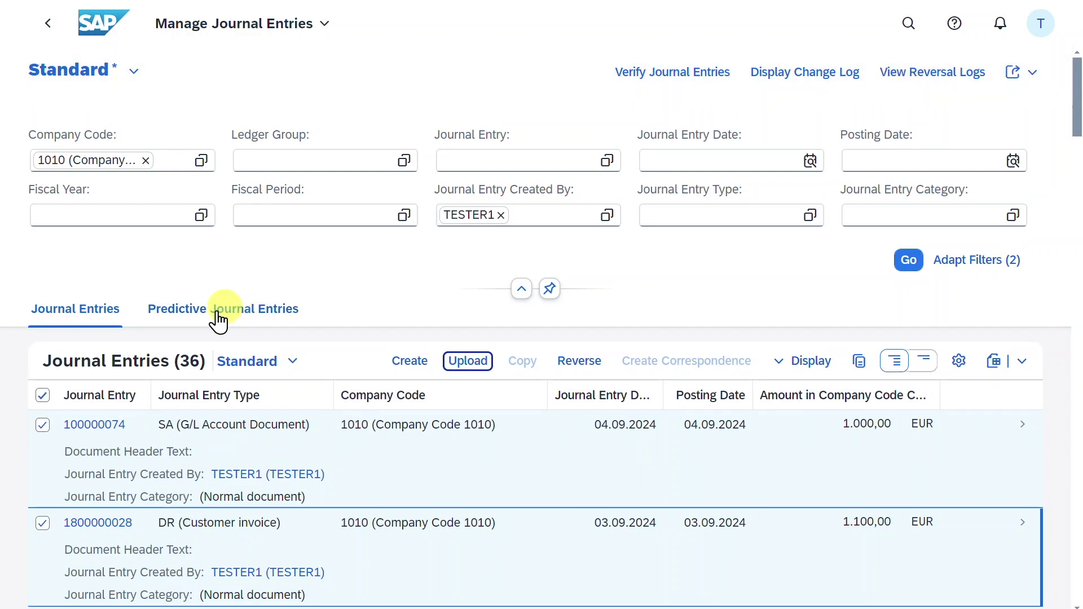